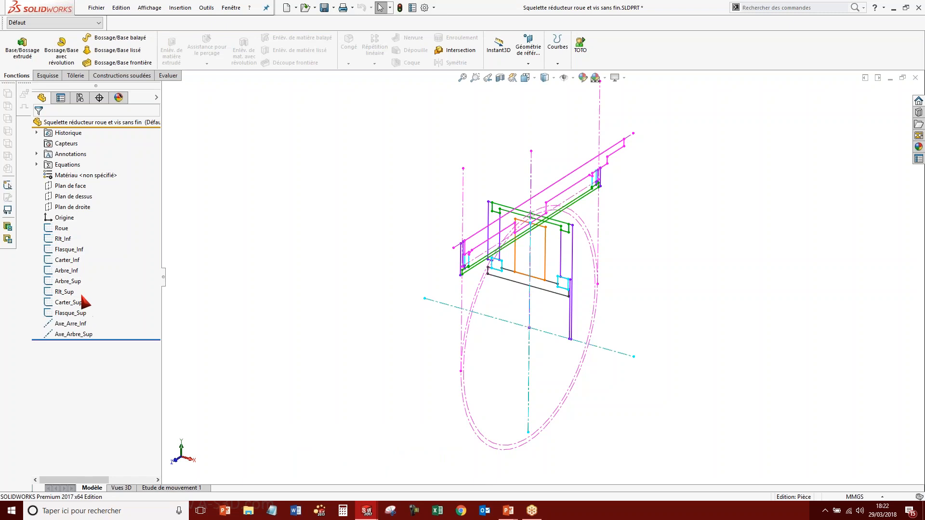
Roll the model back to just before the Arbre_Sup sketch
right_click(65, 282)
click(126, 253)
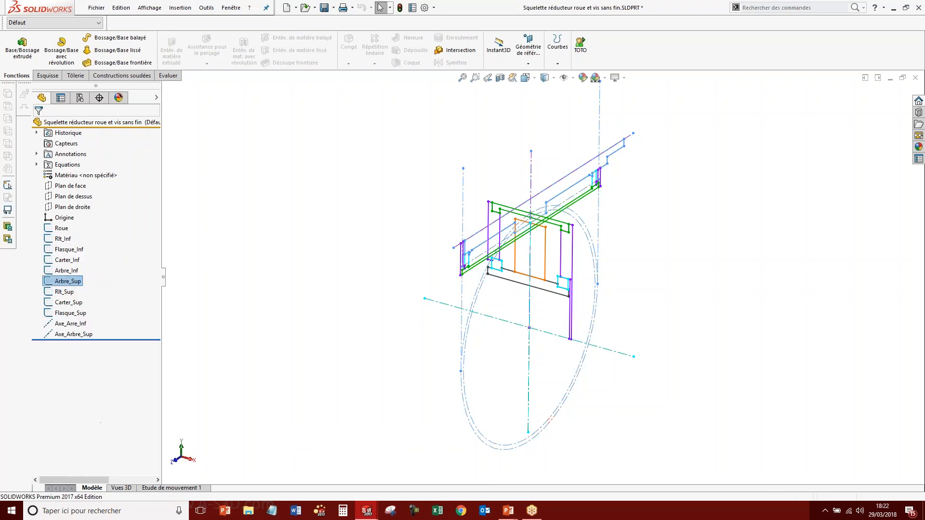
scroll(365, 281, down, 3)
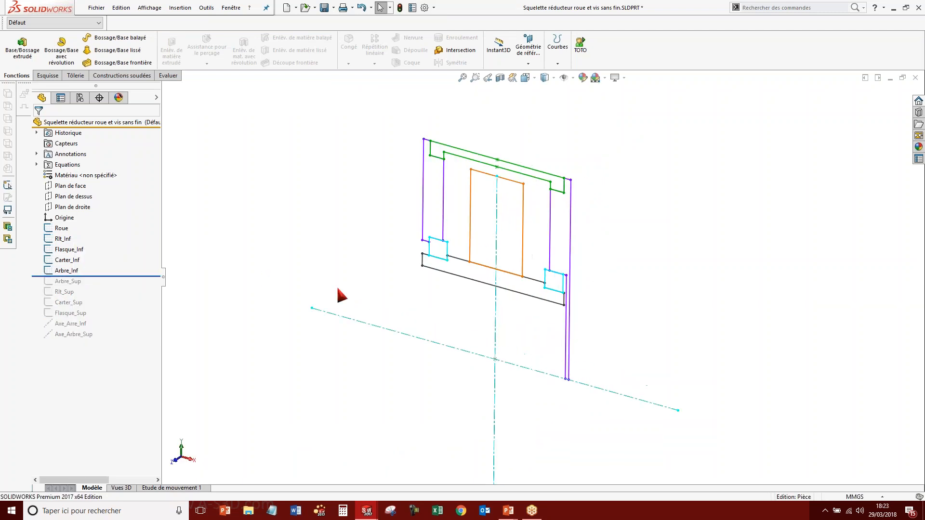
Review the Roue and Rlt_Inf sketches, moving the Dext_Rlt_Inf dimension clear of the Dint_Rlt_Inf dimension
click(62, 228)
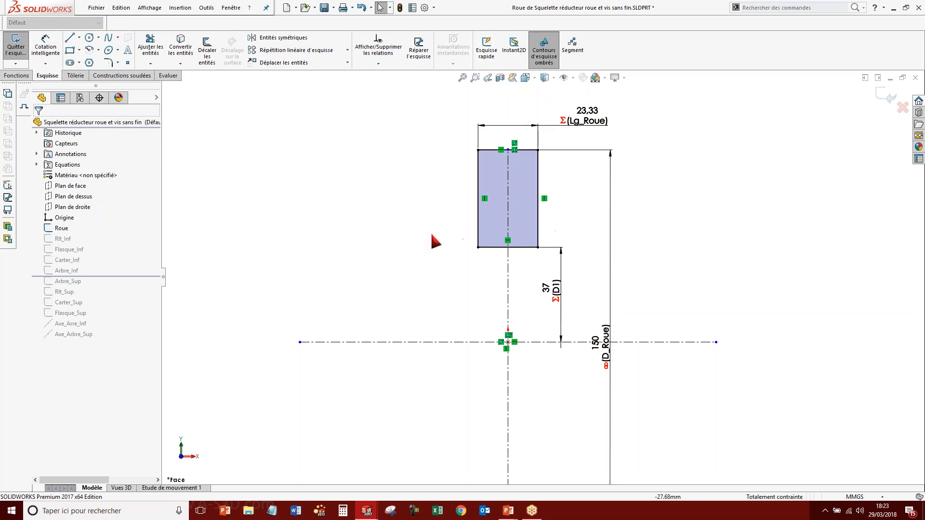
click(889, 99)
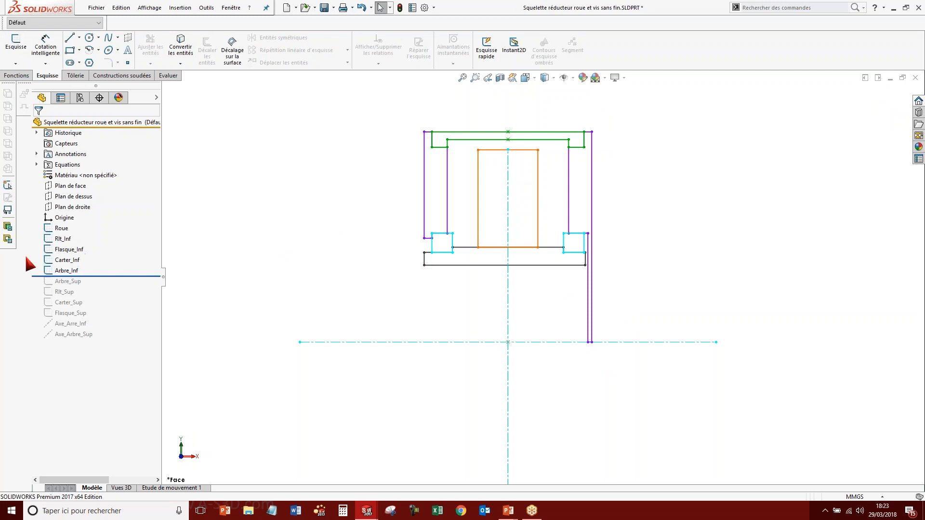
click(73, 238)
click(73, 210)
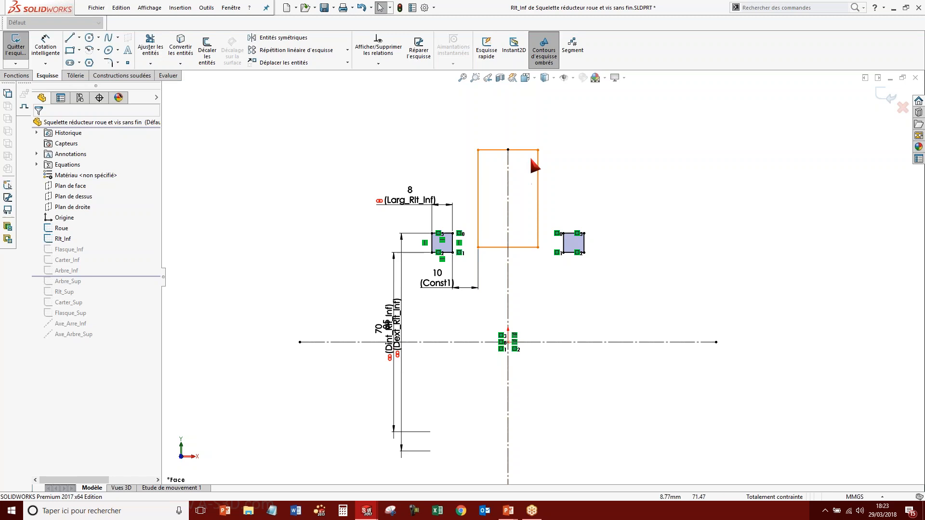
drag(403, 315, 351, 325)
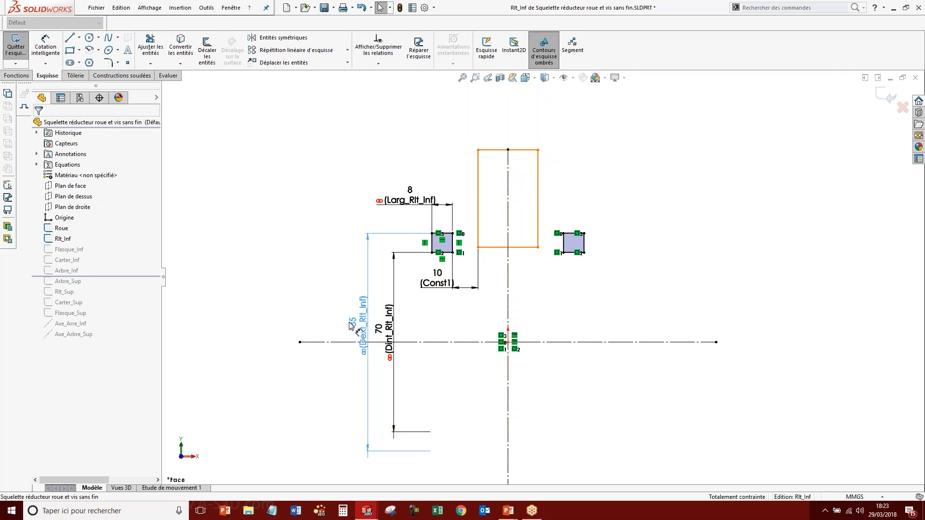
click(665, 172)
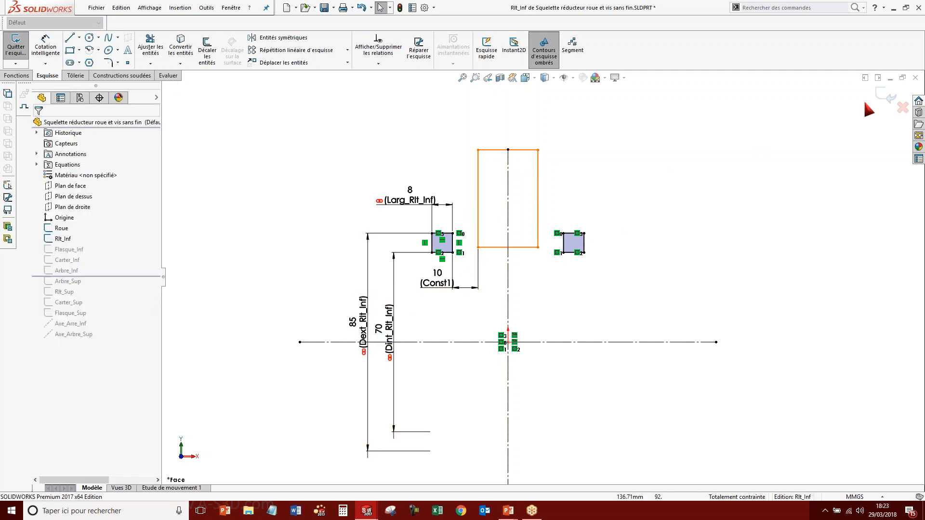
click(883, 97)
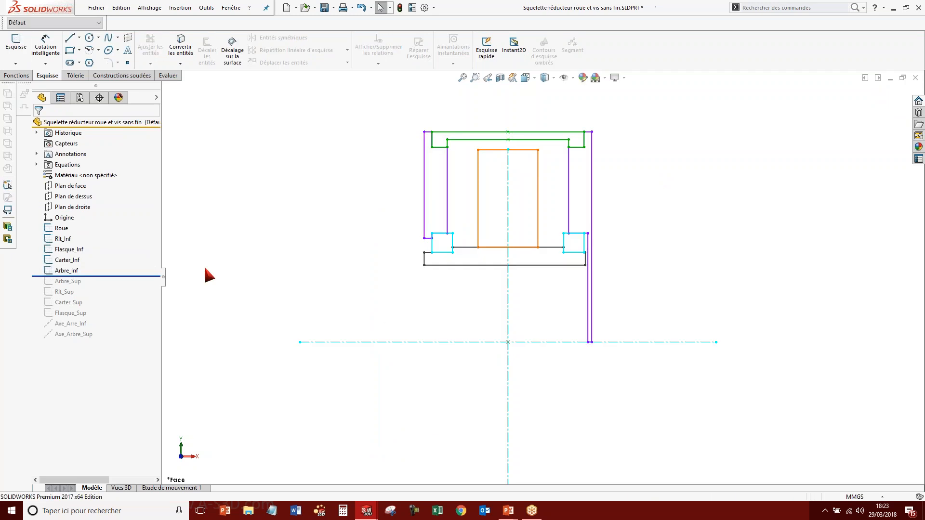
Open the Flasque_Inf, Carter_Inf and Arbre_Inf sketches one after another to examine their dimensions and relations, closing each
mouse_move(70, 250)
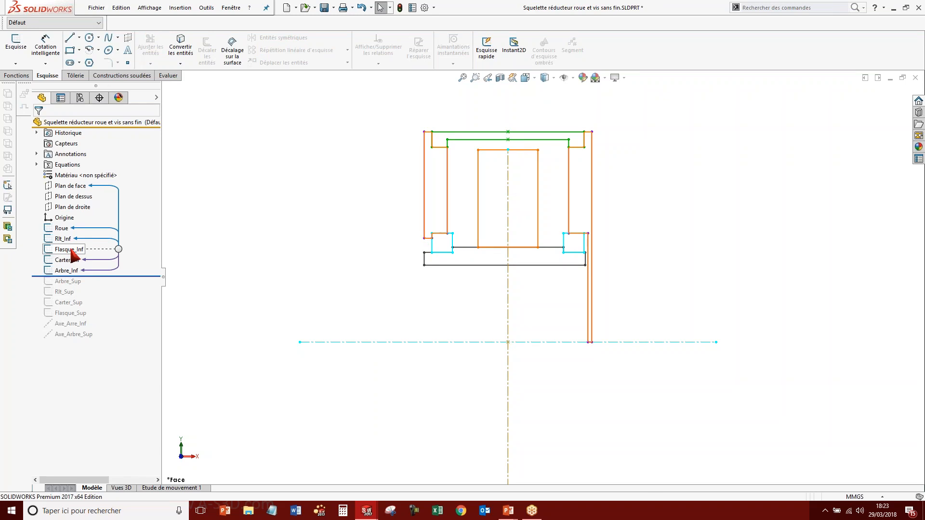
click(67, 249)
click(104, 220)
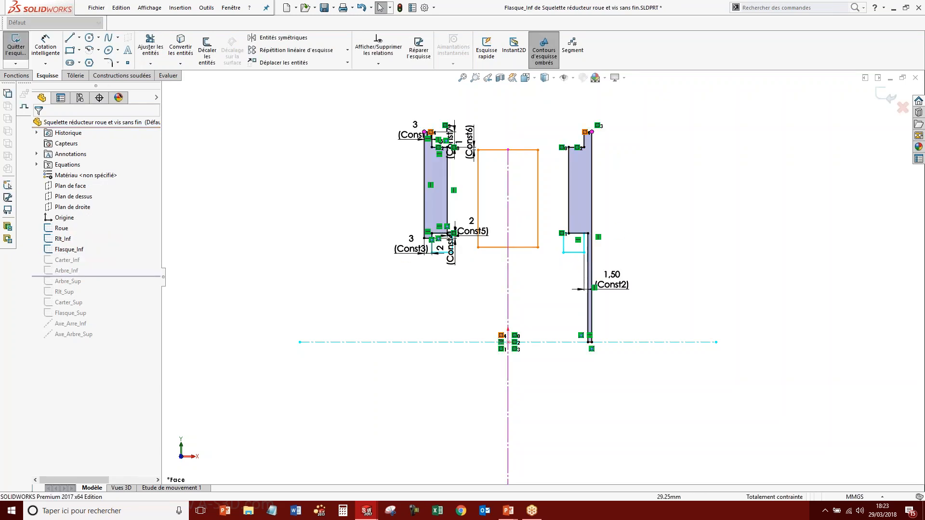
click(885, 98)
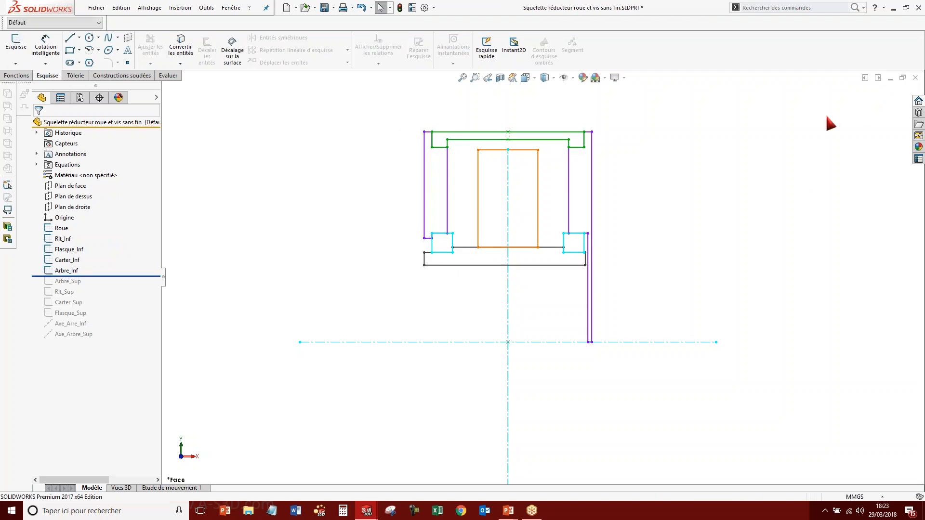
click(66, 260)
click(71, 232)
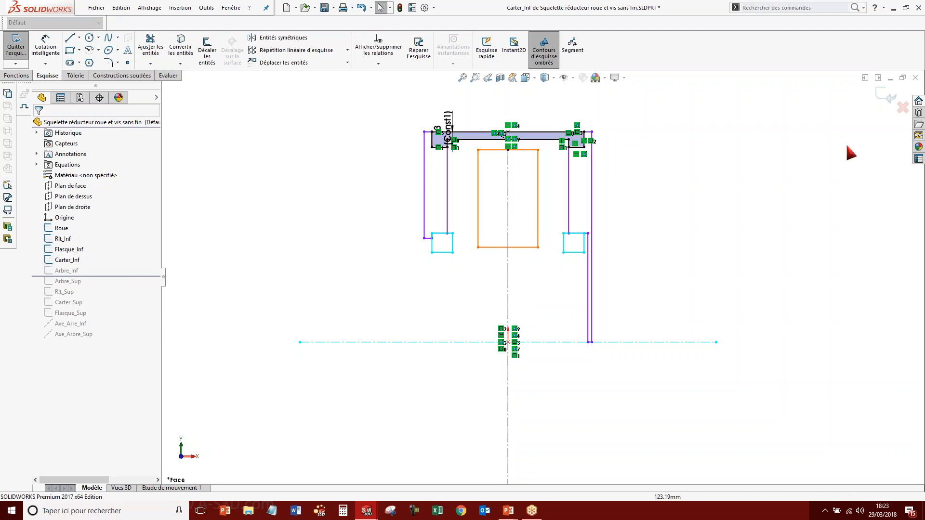
click(884, 106)
click(68, 270)
click(71, 245)
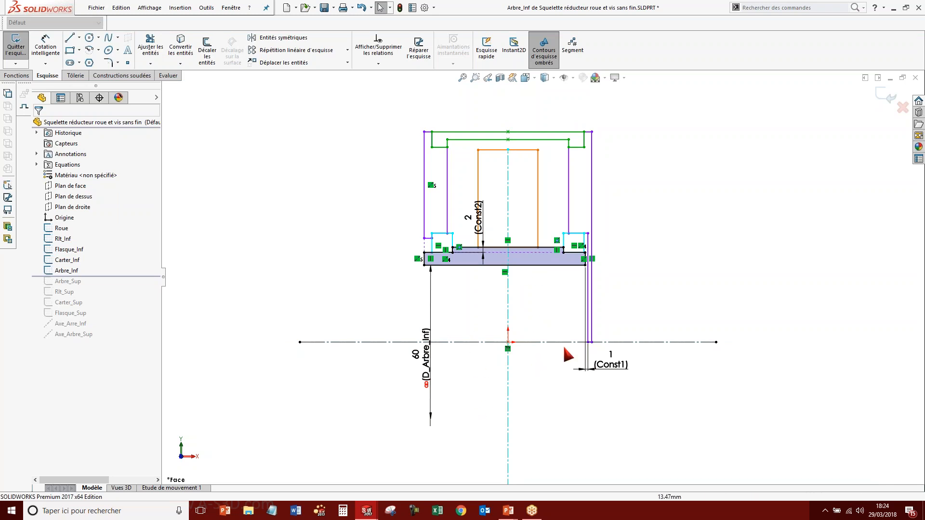
click(890, 99)
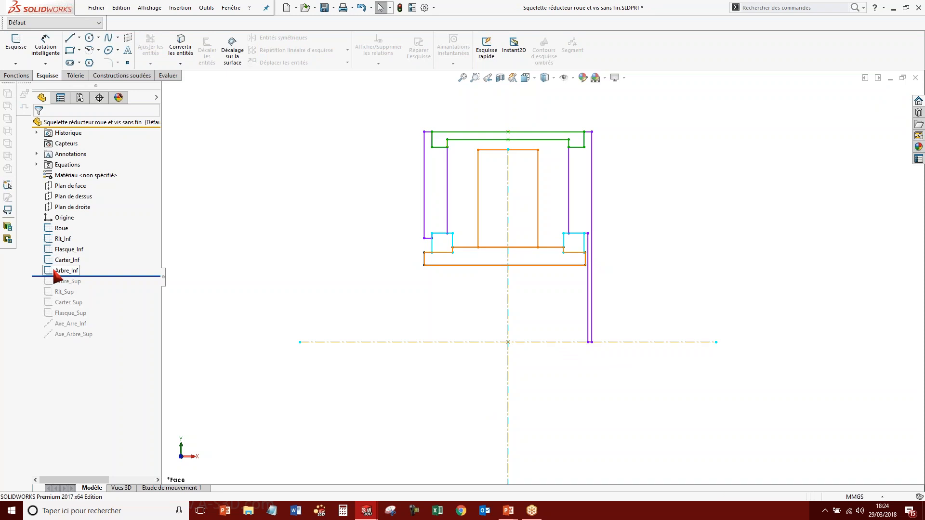
mouse_move(77, 262)
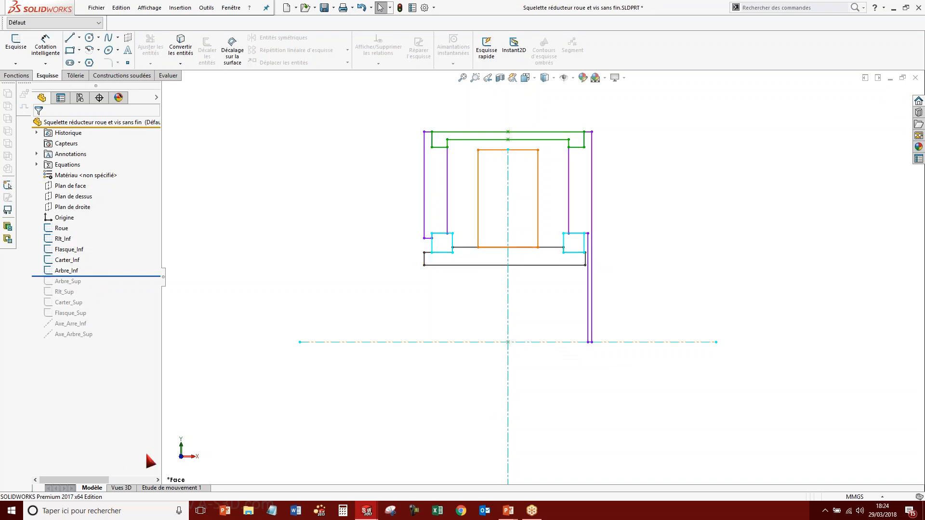
Switch to the PowerPoint slideshow, reveal the point about the right-plane sketches, and return to SOLIDWORKS
mouse_move(505, 515)
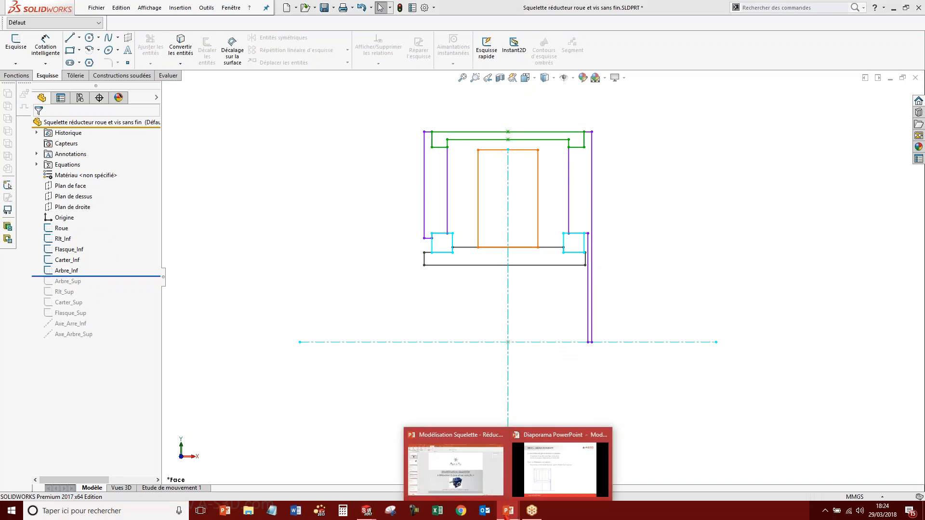
click(560, 462)
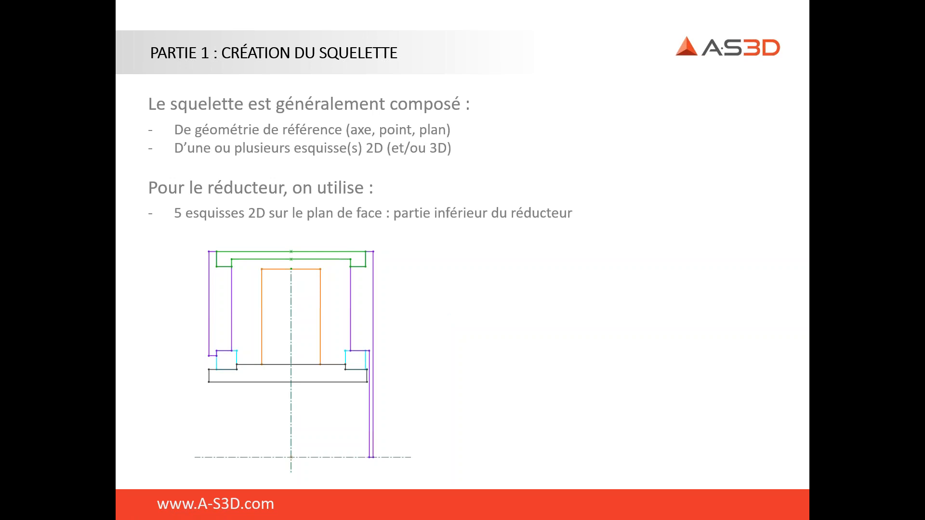
click(539, 255)
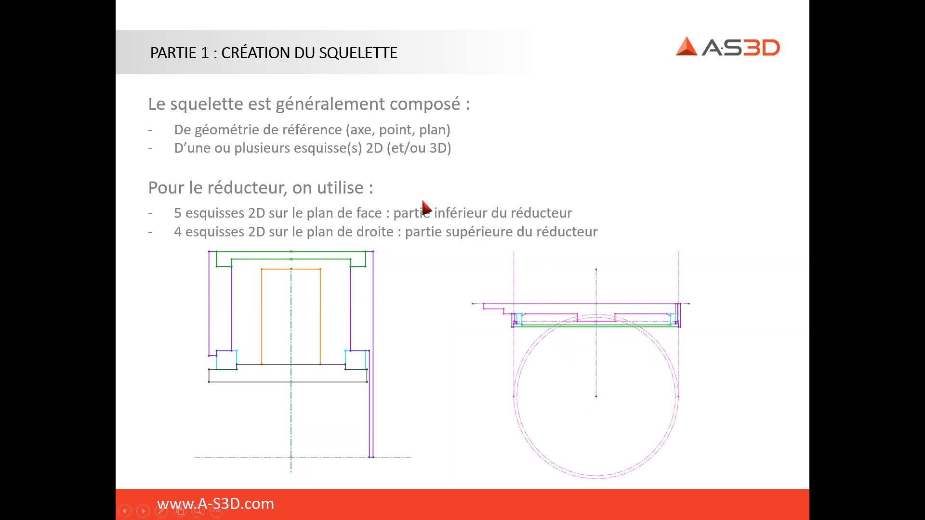
key(super)
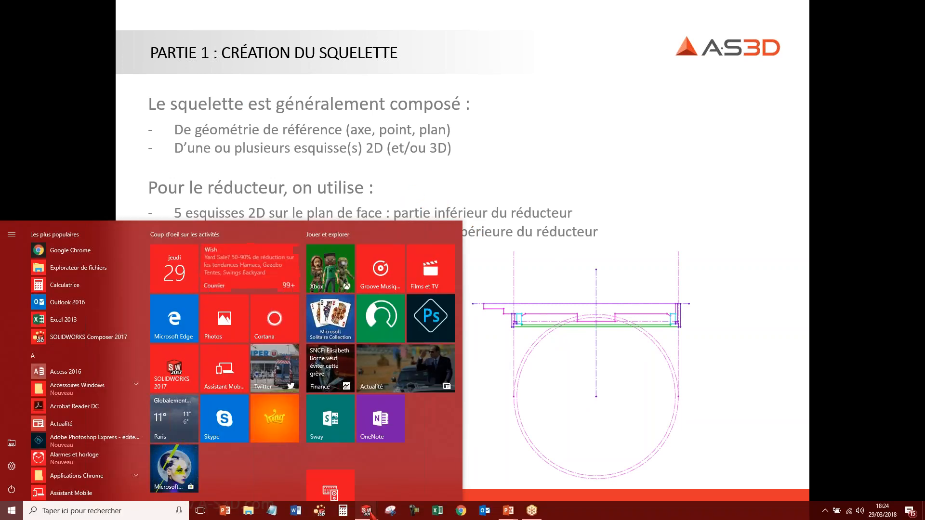
click(376, 496)
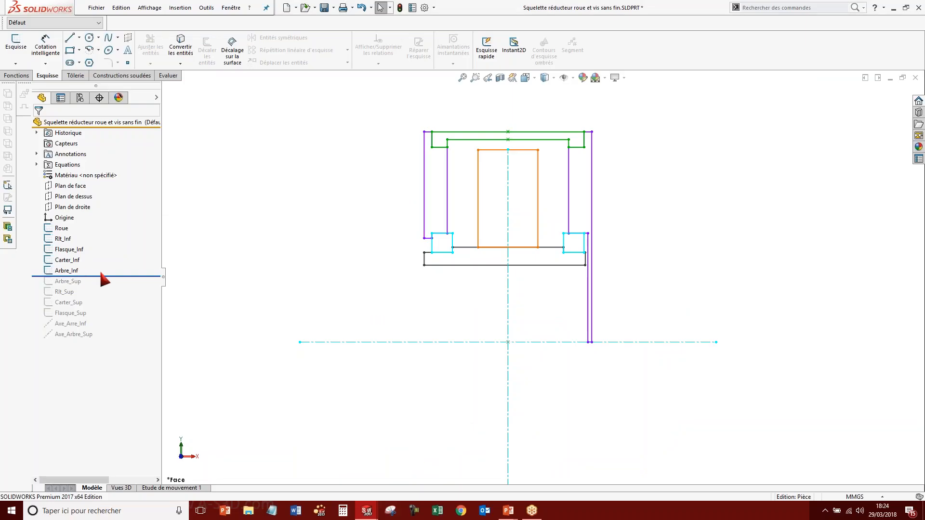
Roll the model forward to just after the Flasque_Sup sketch
mouse_move(102, 276)
mouse_down()
mouse_move(96, 364)
mouse_move(99, 319)
mouse_up()
click(63, 270)
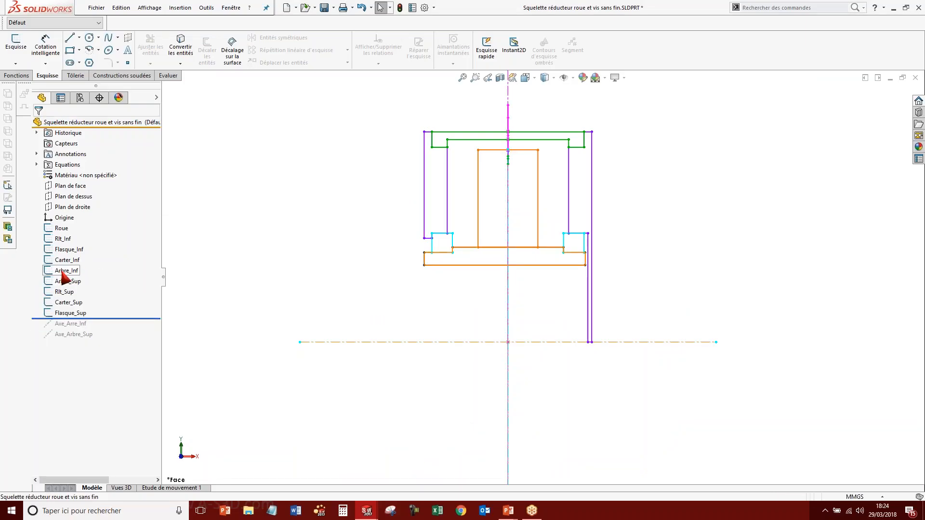
shift+click(63, 219)
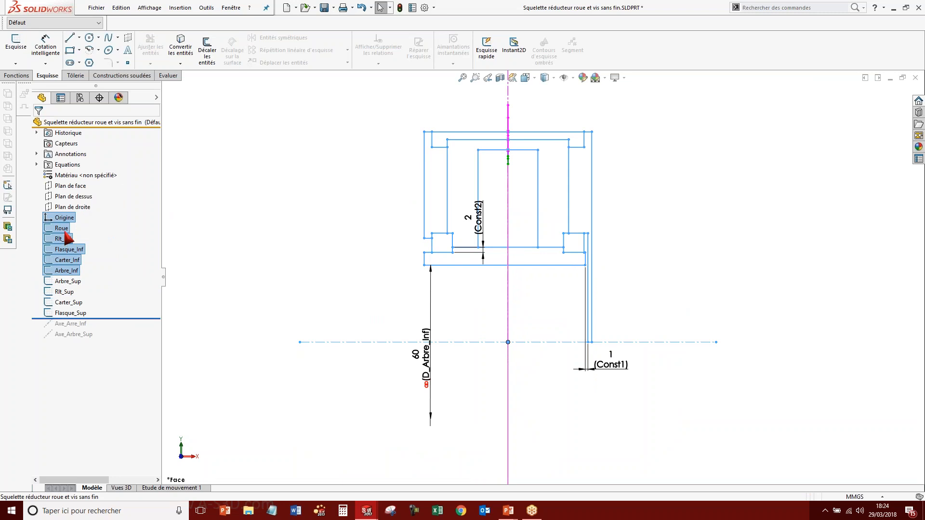
click(219, 276)
click(61, 229)
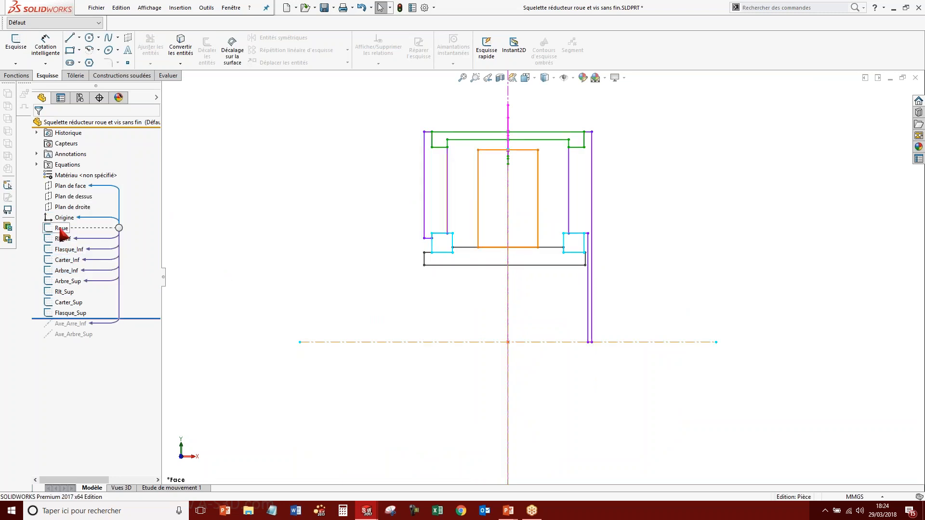
shift+click(53, 281)
click(63, 248)
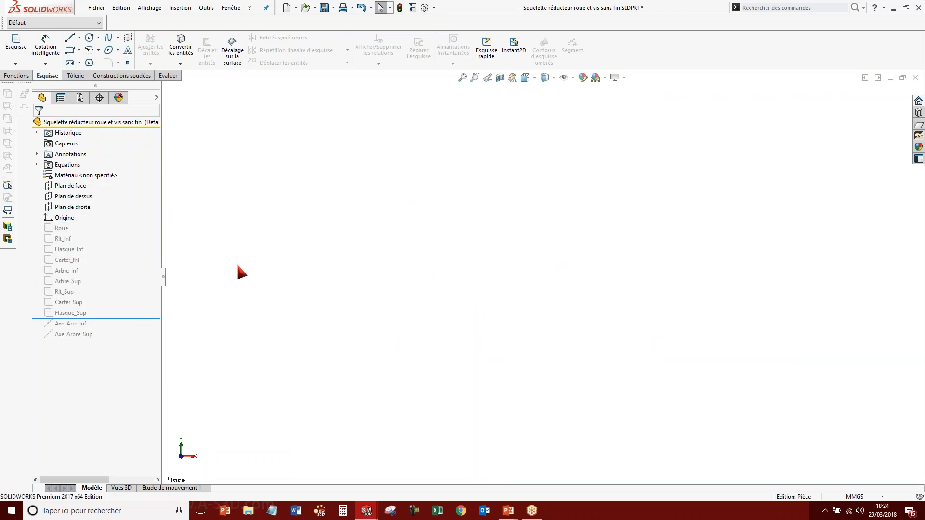
key(ctrl+z)
Hide the Roue, Rlt_Inf, Flasque_Inf, Carter_Inf and Arbre_Inf sketches and orient the model to the left view
shift+click(57, 270)
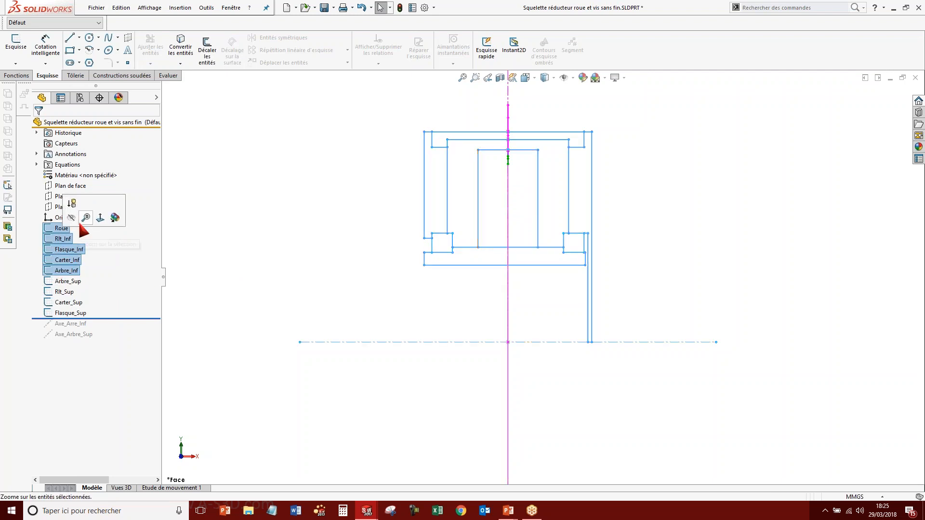
click(115, 224)
click(67, 281)
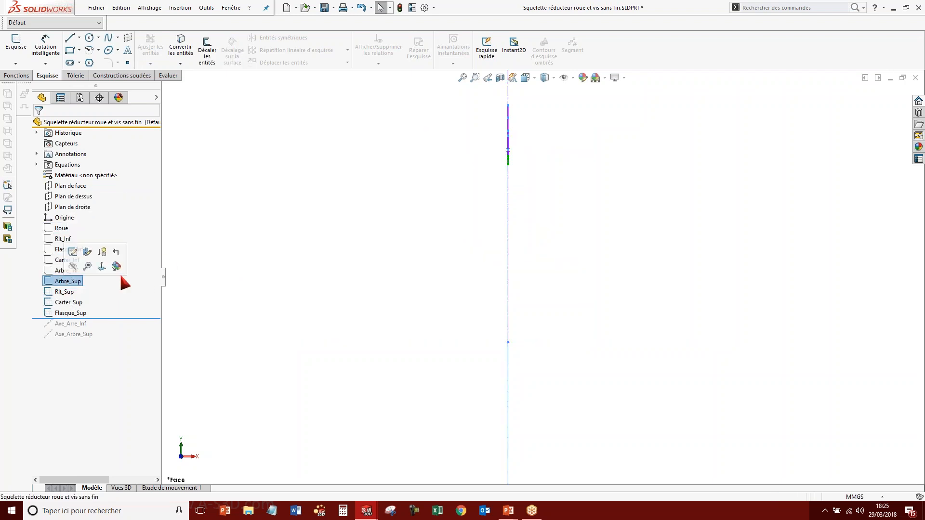
key(ctrl+3)
click(363, 273)
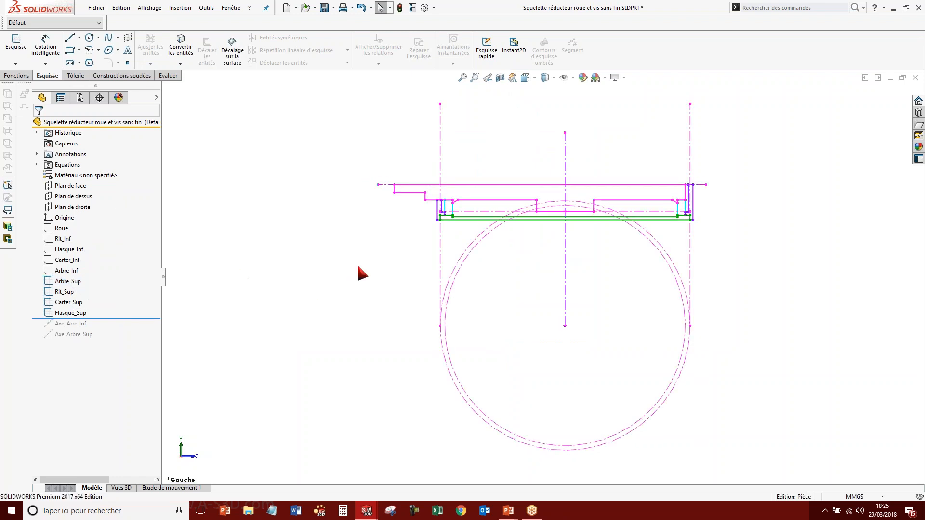
Open the Arbre_Sup sketch and examine the shaft profile's dimensions and relations, including the worm section and both bearing seats
click(67, 282)
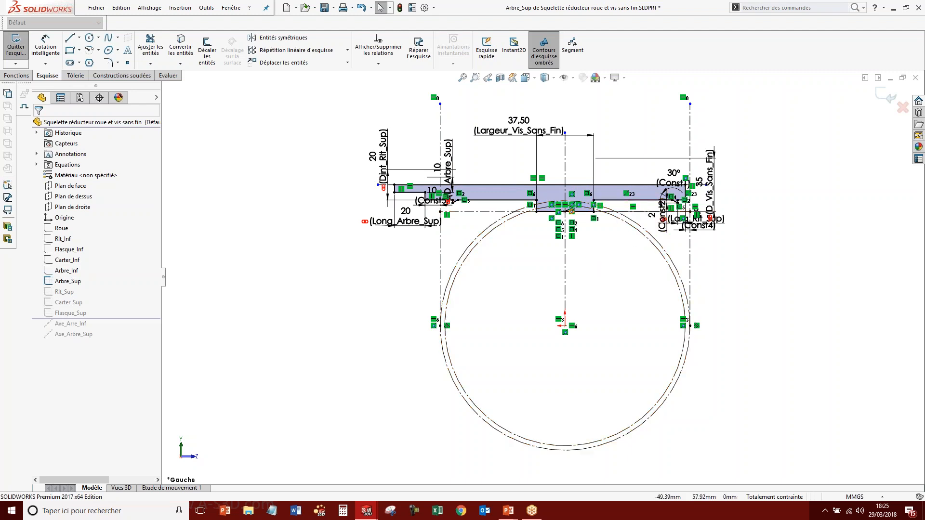
scroll(554, 188, down, 5)
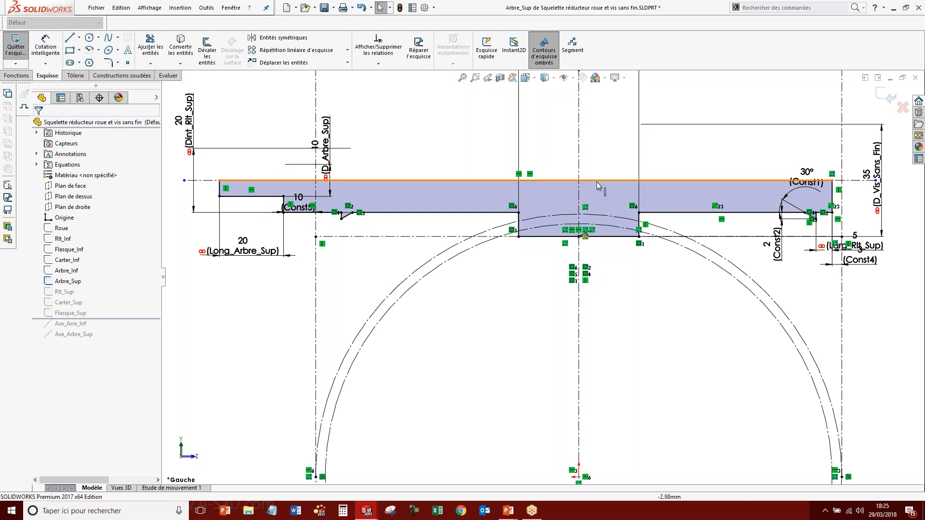
scroll(426, 203, up, 4)
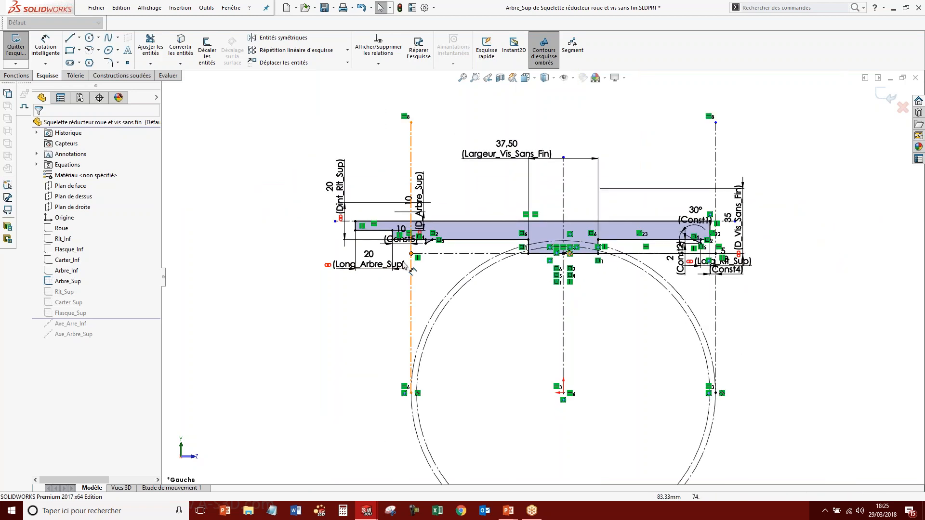
scroll(397, 248, down, 5)
scroll(366, 241, down, 1)
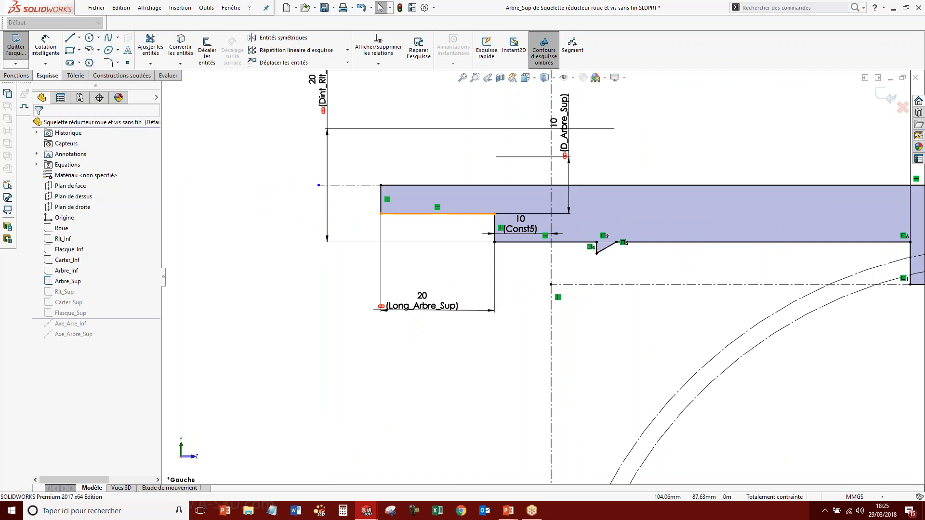
scroll(651, 206, up, 6)
scroll(766, 255, down, 4)
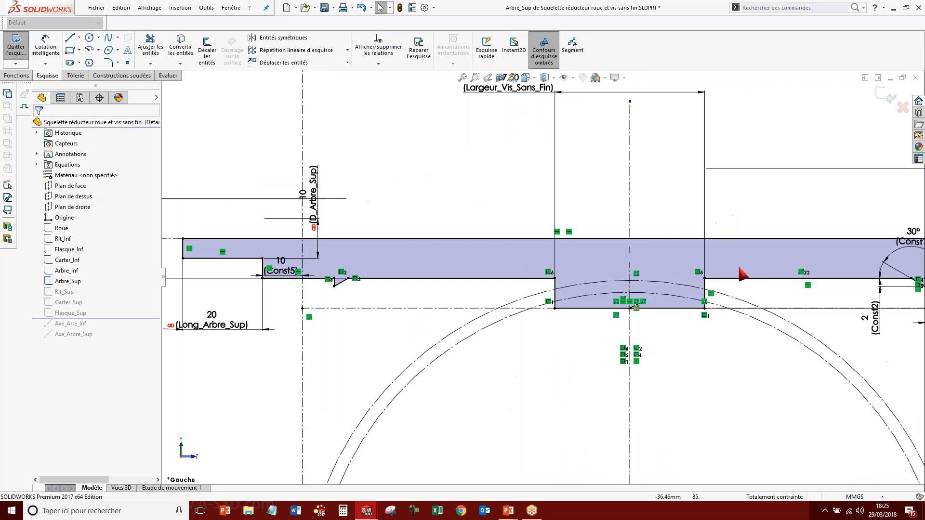
scroll(376, 293, down, 1)
scroll(776, 284, up, 2)
scroll(853, 300, down, 2)
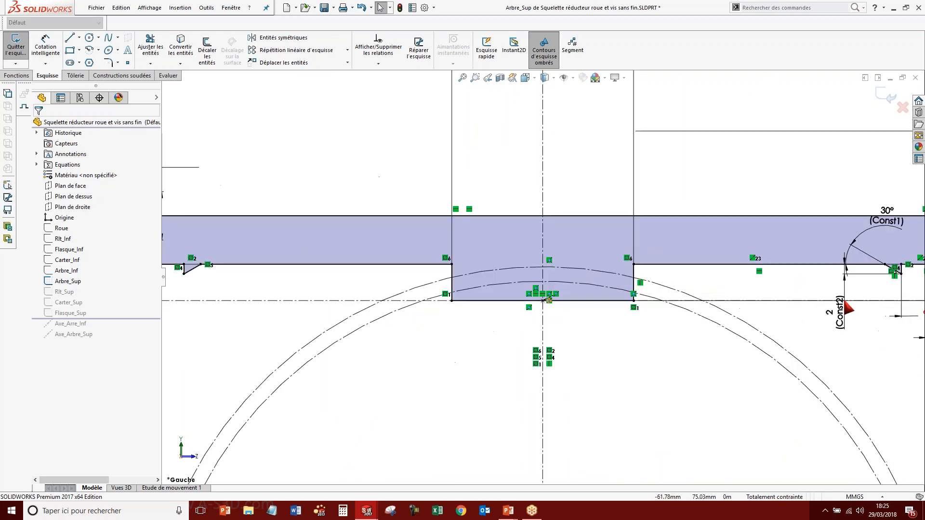
scroll(839, 297, up, 2)
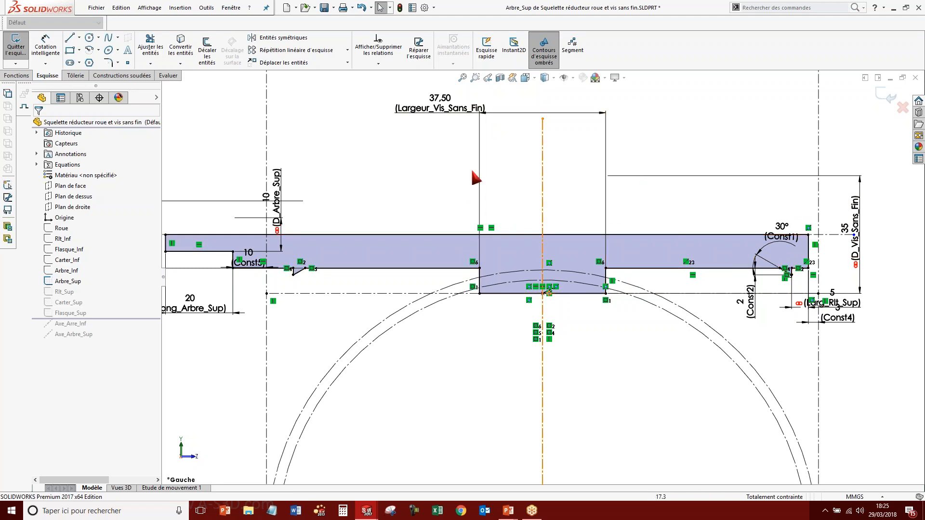
scroll(470, 166, up, 3)
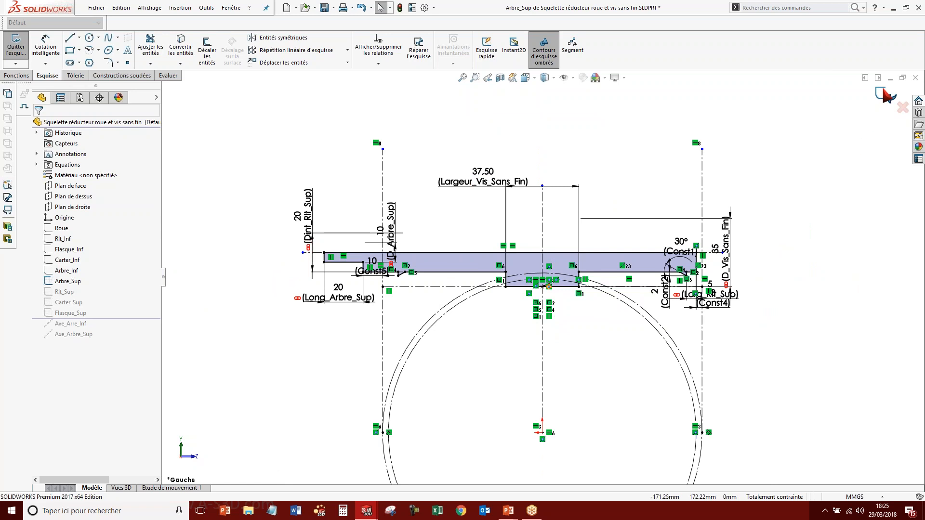
Examine the bearing-seat dimensions at the shaft end in the Arbre_Sup sketch and close the sketch
scroll(789, 291, down, 4)
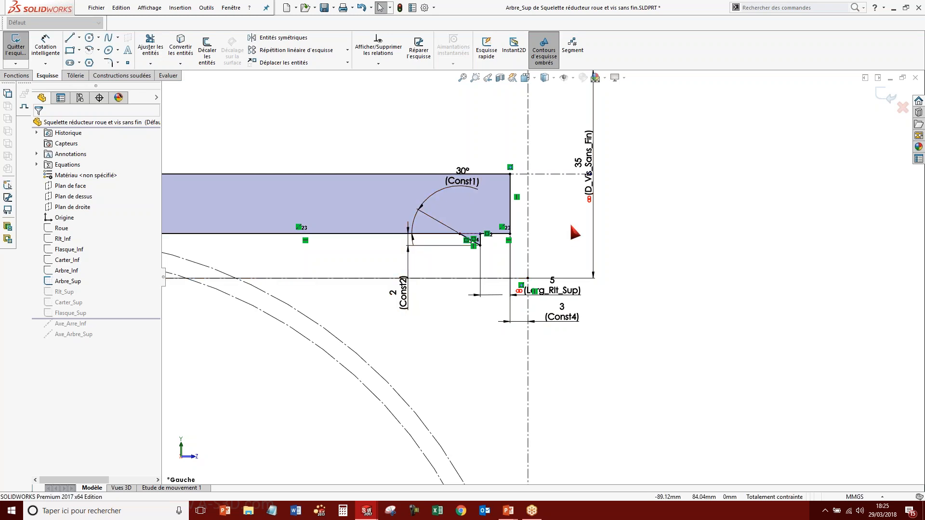
scroll(350, 238, up, 2)
scroll(347, 233, up, 4)
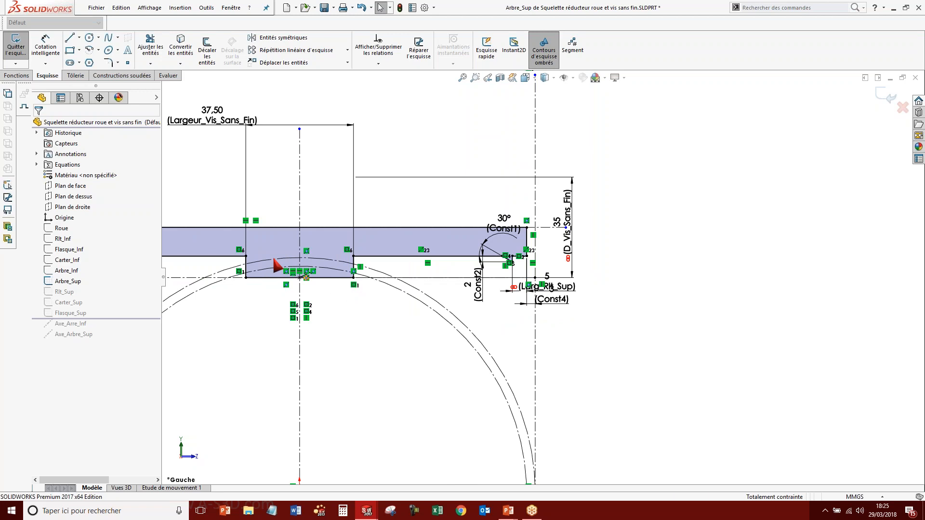
scroll(357, 246, up, 1)
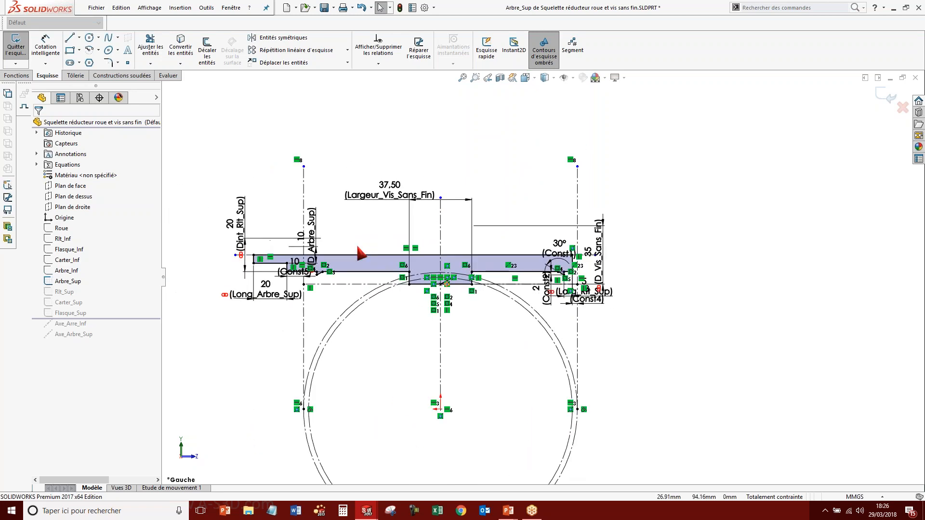
scroll(357, 246, down, 1)
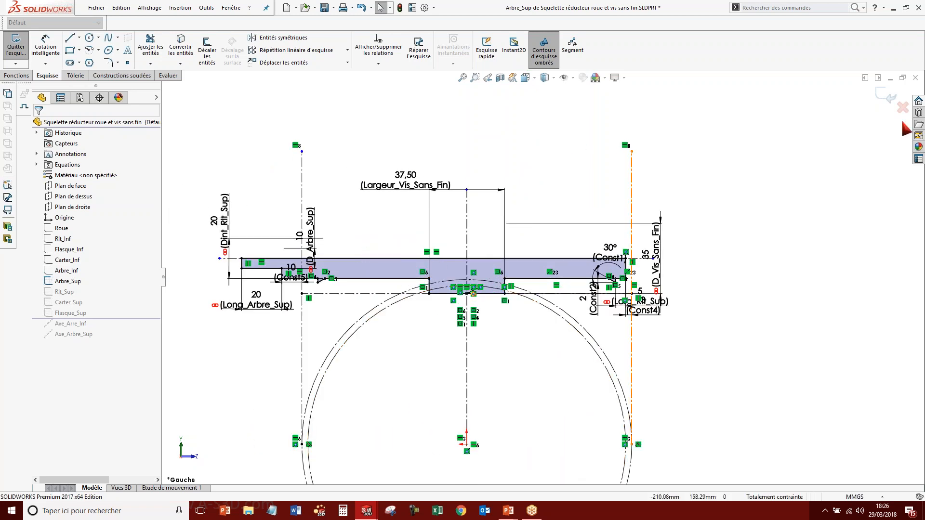
click(891, 97)
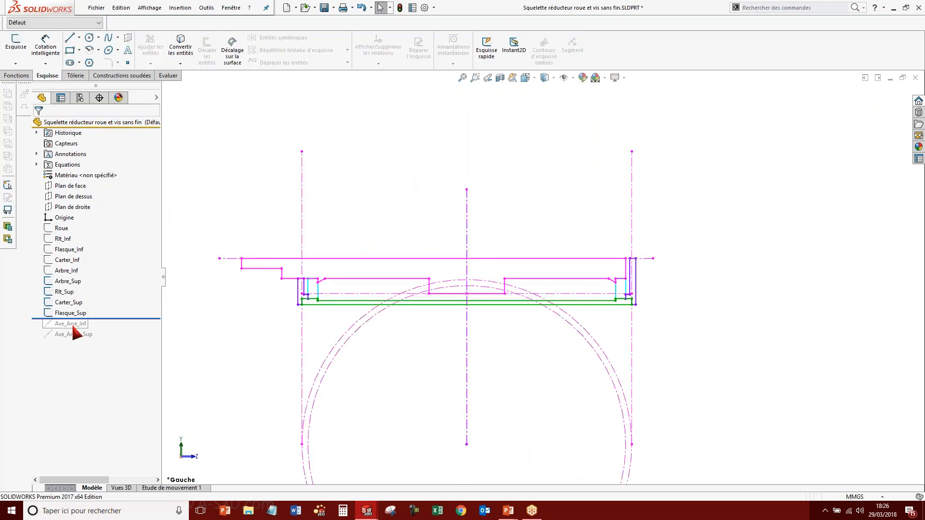
Open the Rlt_Sup sketch, examine the two upper bearing profiles with their outer-diameter dimension, and close it
click(62, 292)
click(74, 264)
scroll(292, 274, down, 2)
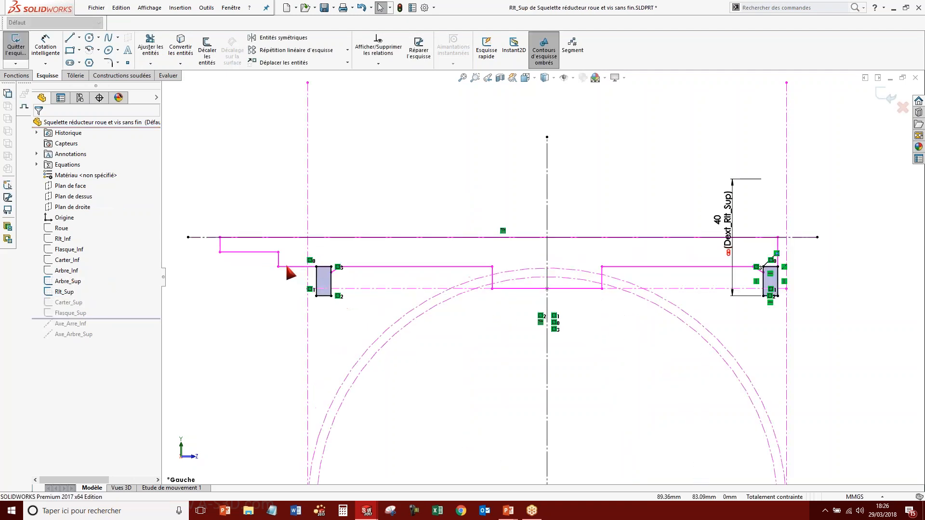
click(887, 97)
Open the Carter_Sup sketch, inspect the upper housing profile where it meets the bearing, and close it
click(67, 302)
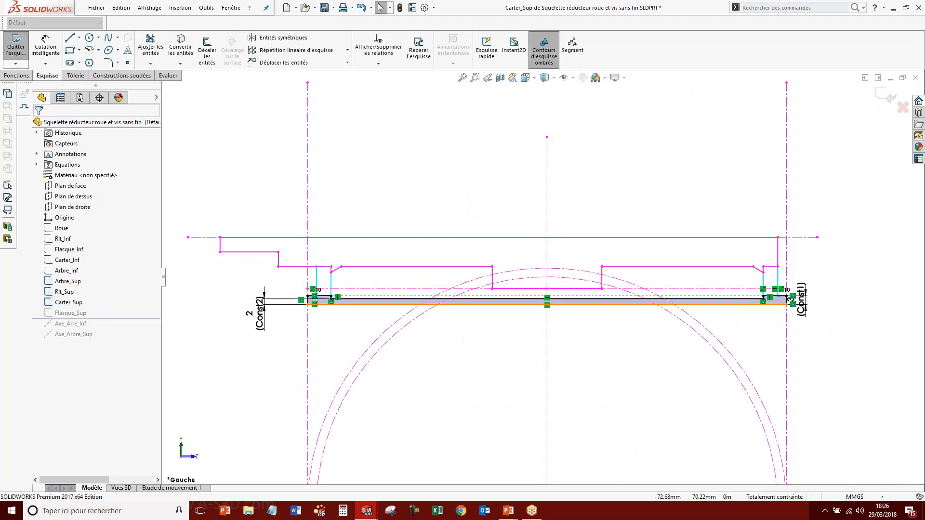
scroll(327, 312, down, 8)
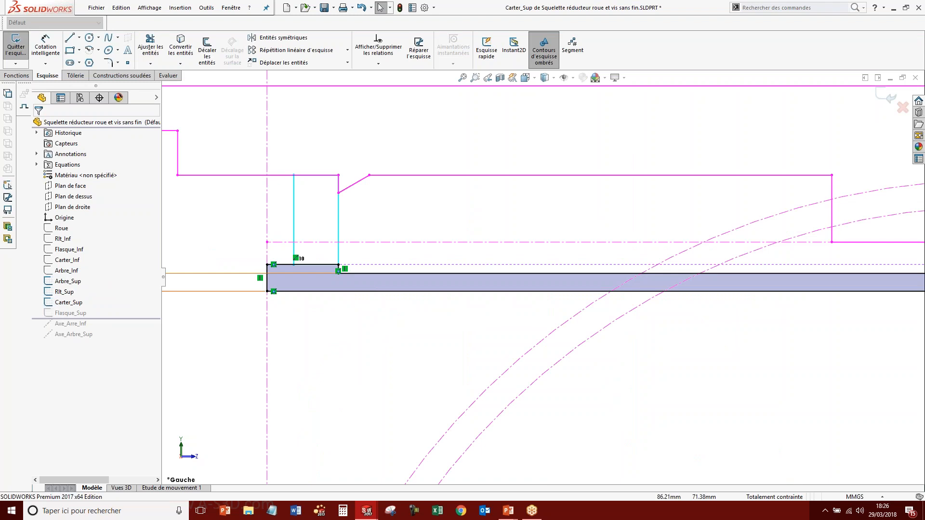
click(877, 94)
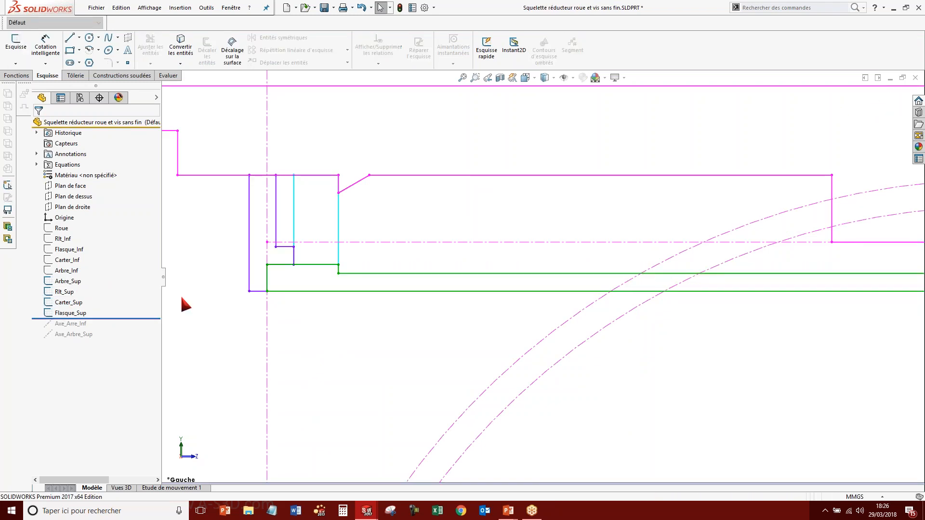
Open the Flasque_Sup sketch, examine the relations and dimensions of both upper flange profiles, and close it
click(70, 314)
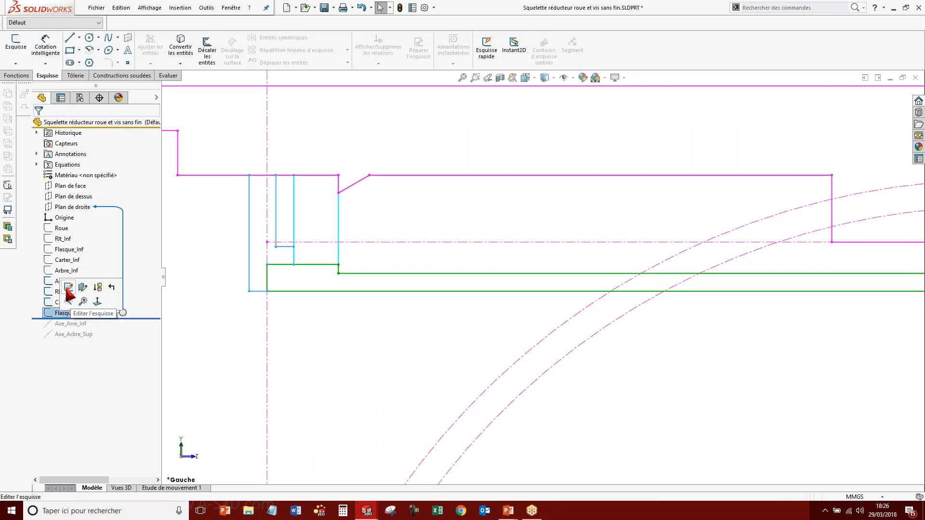
click(58, 289)
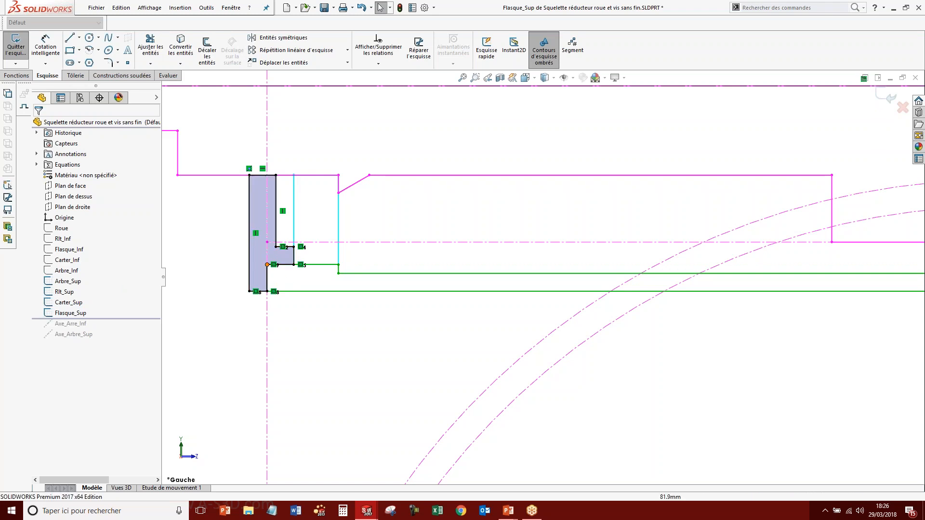
scroll(487, 272, up, 3)
scroll(392, 236, down, 2)
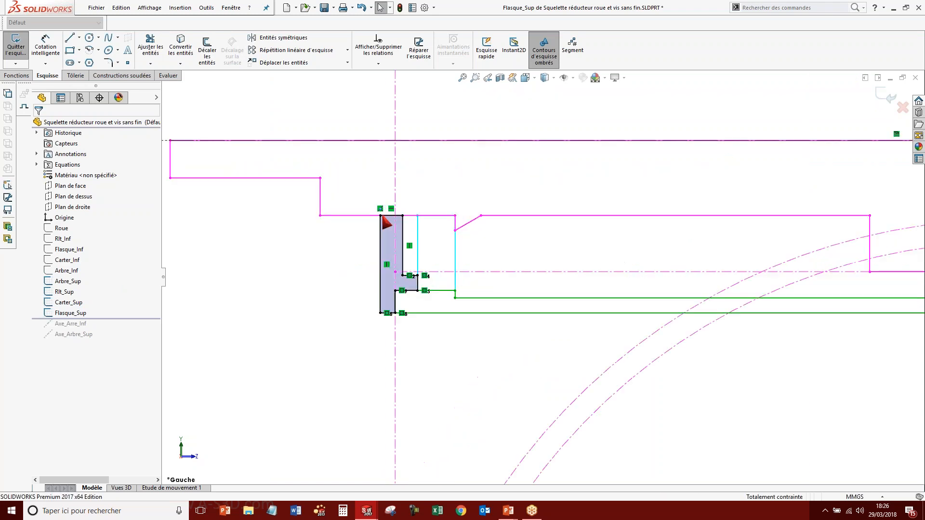
scroll(389, 212, up, 1)
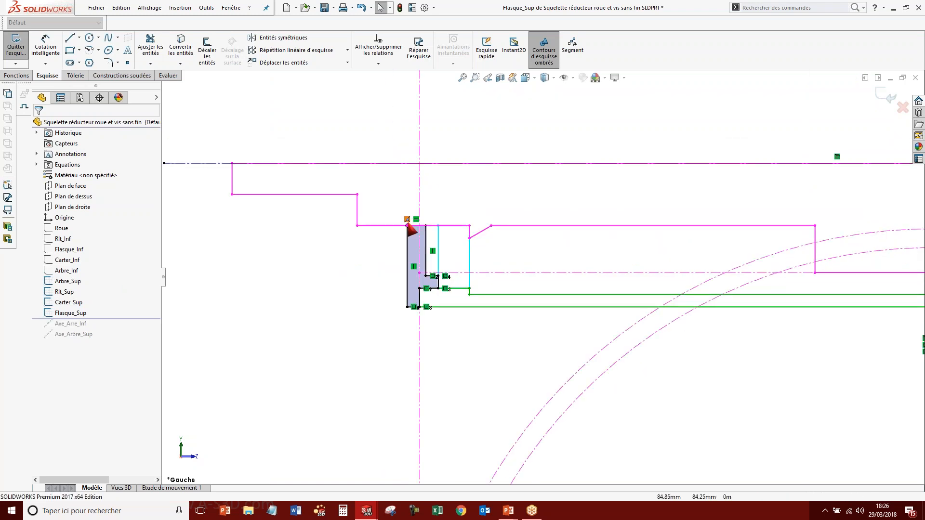
scroll(712, 235, up, 4)
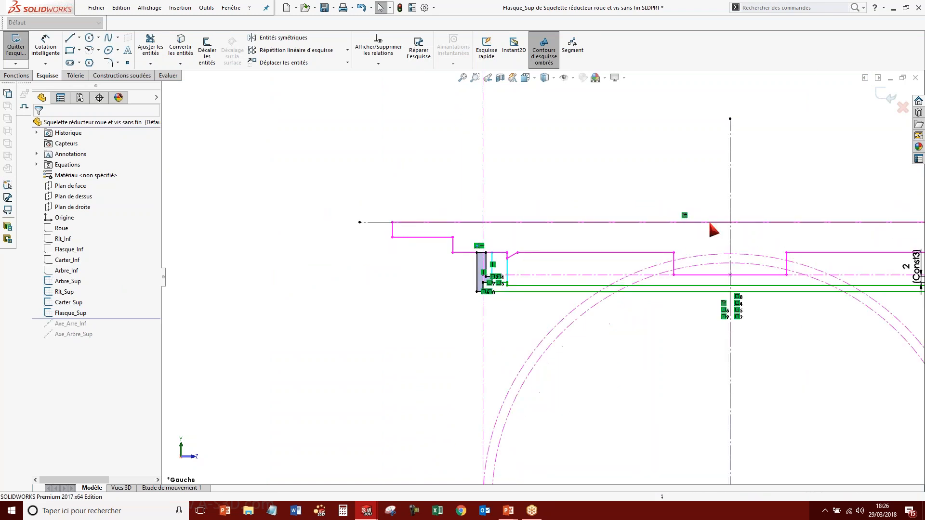
scroll(795, 308, down, 5)
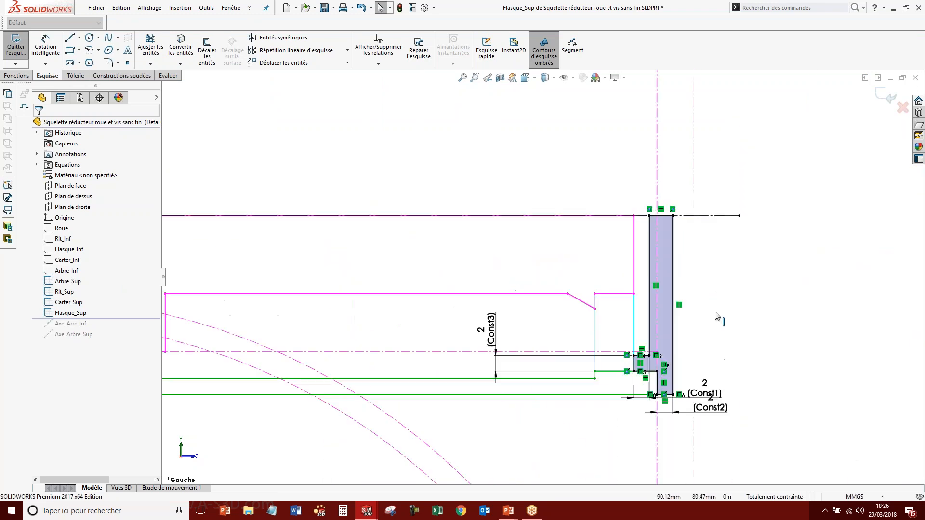
click(887, 97)
Show the Roue, Rlt_Inf, Flasque_Inf, Carter_Inf and Arbre_Inf sketches together with the upper sketches
scroll(544, 274, up, 1)
click(64, 271)
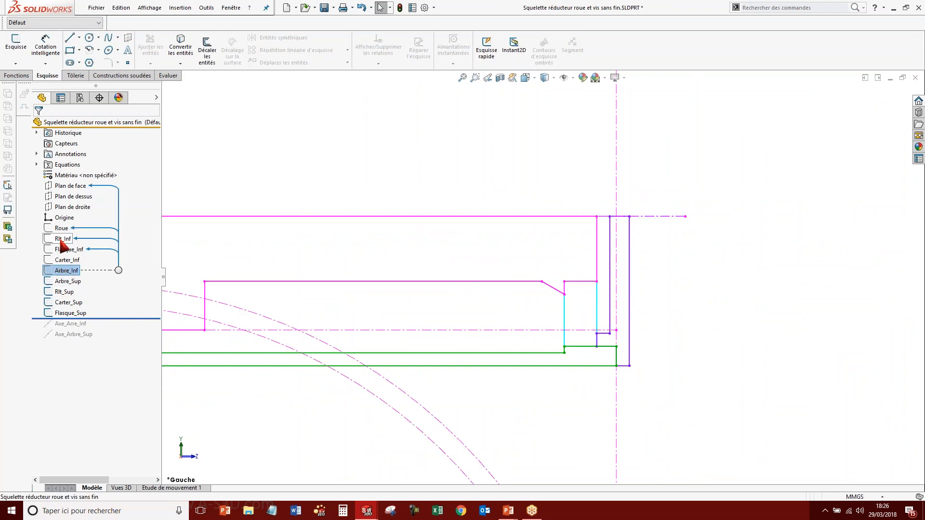
shift+click(61, 228)
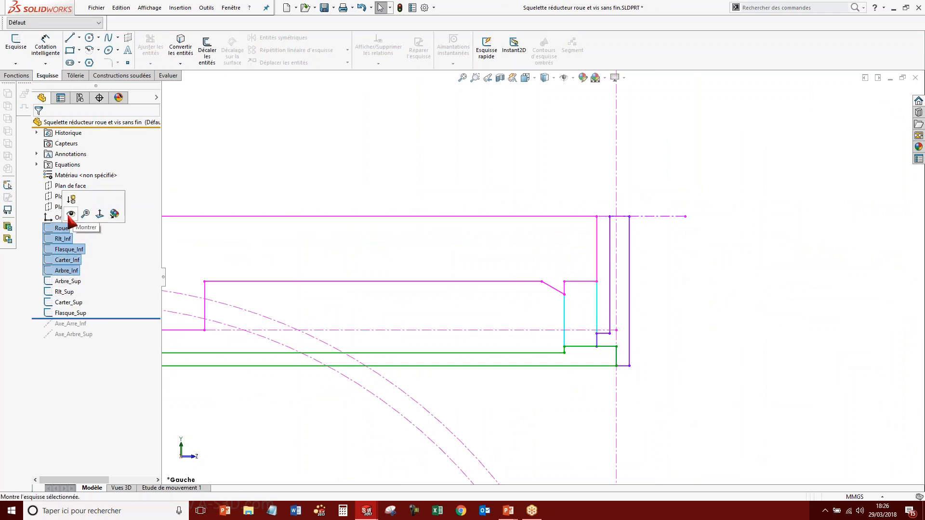
click(70, 214)
middle_drag(270, 256, 313, 294)
scroll(329, 337, up, 8)
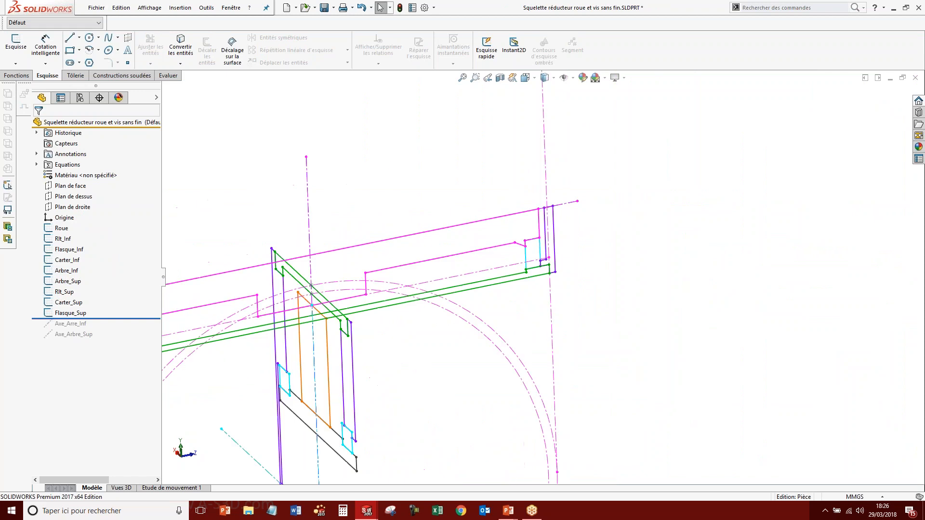
scroll(329, 338, down, 3)
scroll(501, 427, up, 4)
scroll(589, 446, down, 2)
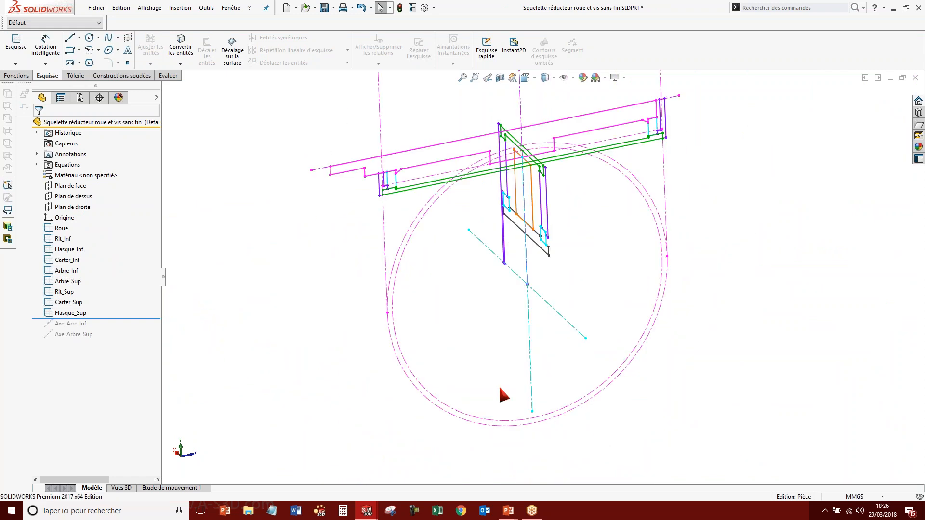
Switch to the running PowerPoint slideshow to view the slide on creating the skeleton
mouse_move(508, 511)
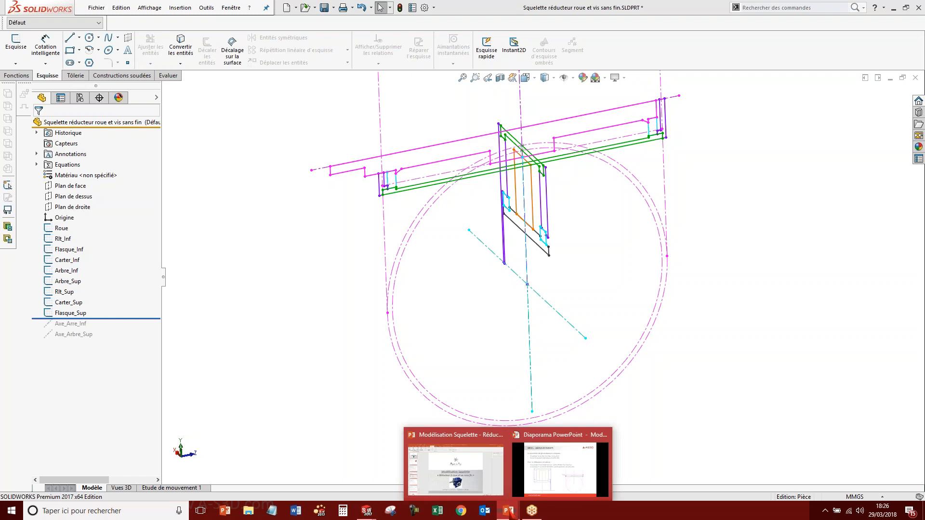
click(541, 464)
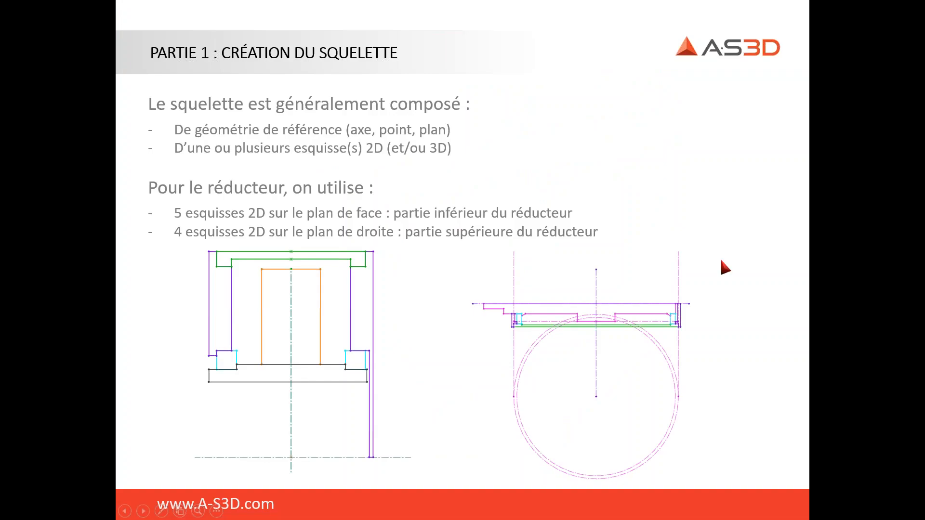
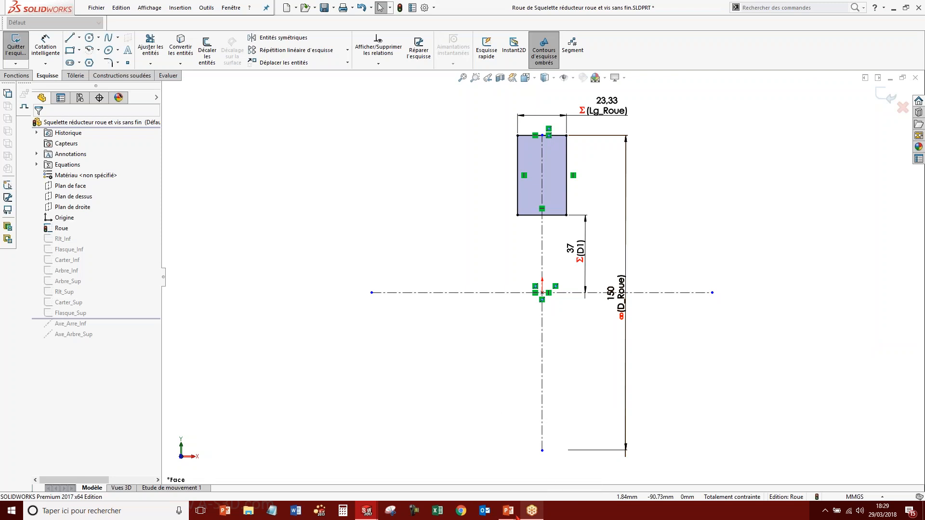
View the PowerPoint slide on linking variables to dimensions and return to the Roue sketch in SOLIDWORKS
click(563, 465)
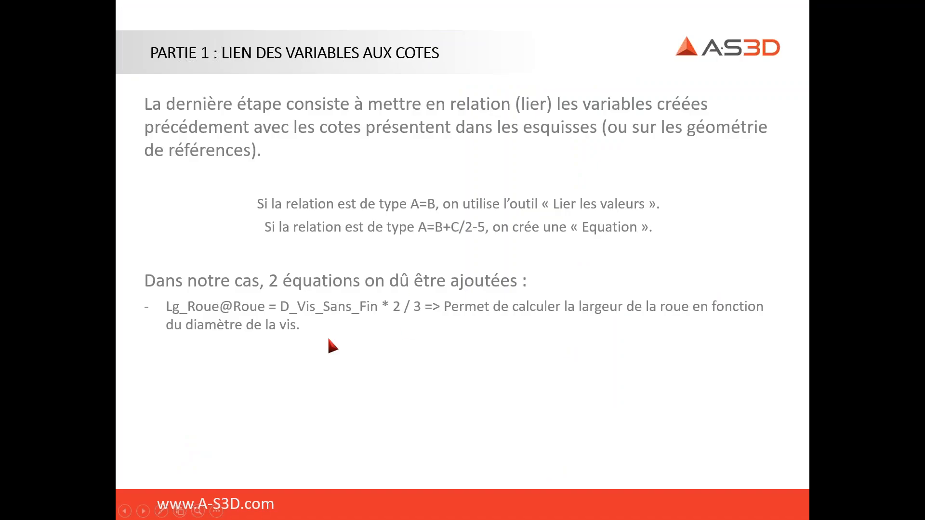
key(super)
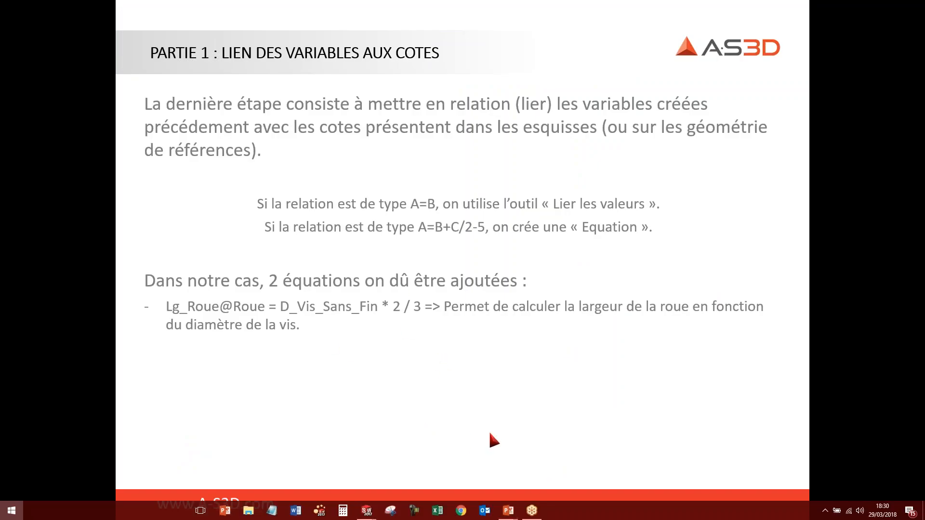
key(super)
key(super)
mouse_move(366, 511)
click(397, 459)
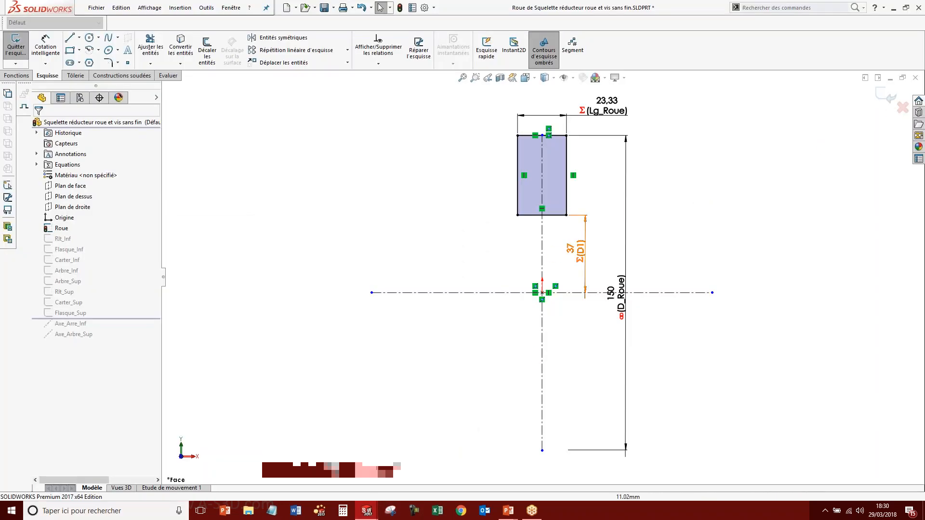
Check the equation behind the Roue sketch's D1 dimension, close the sketch, and examine the wheel, lower shaft and bearing contact area
double_click(576, 249)
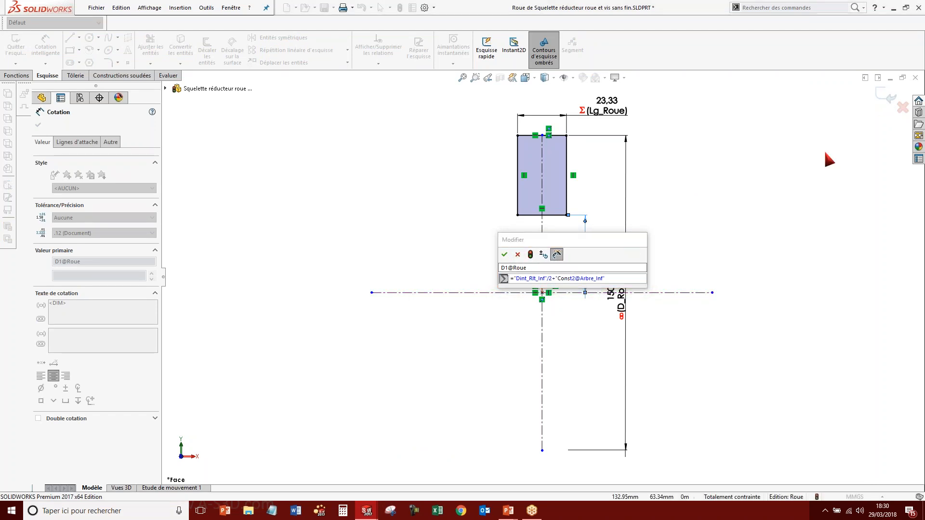
click(505, 255)
click(886, 95)
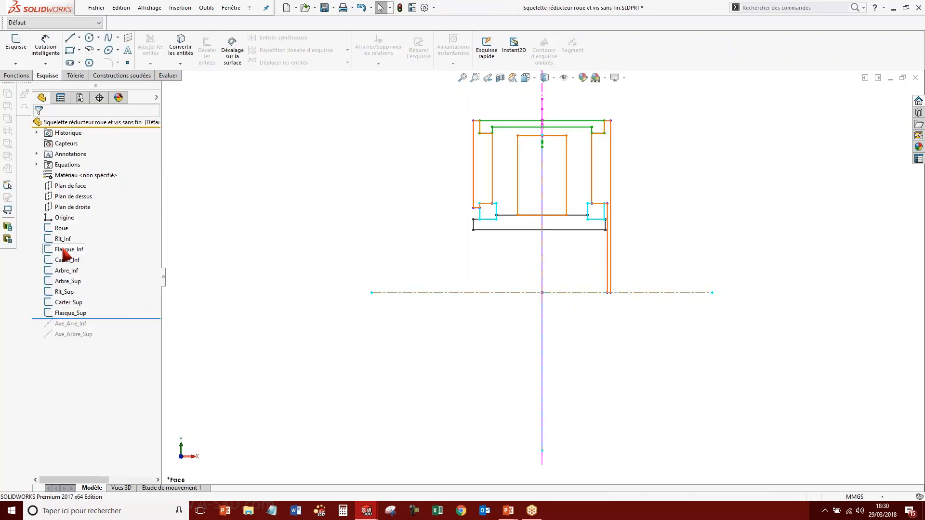
scroll(540, 223, down, 5)
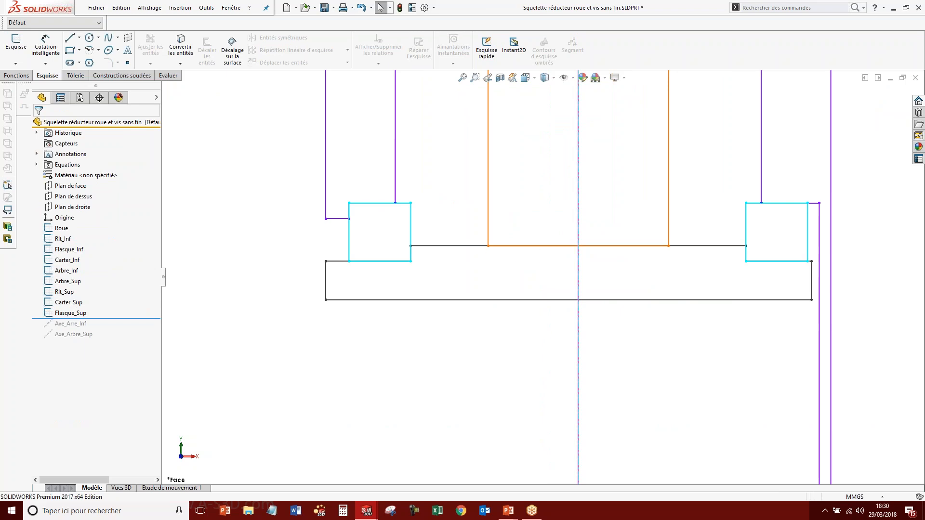
scroll(531, 248, up, 3)
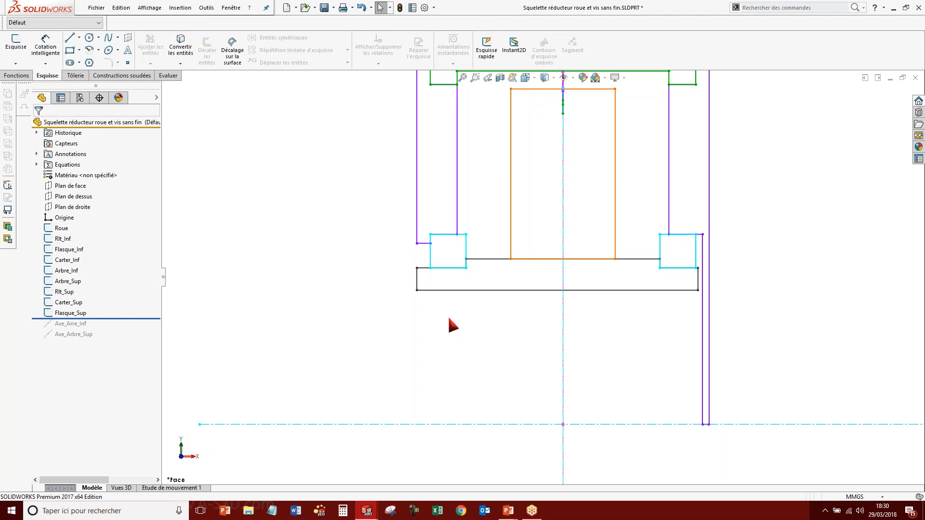
scroll(626, 236, up, 5)
scroll(602, 249, down, 1)
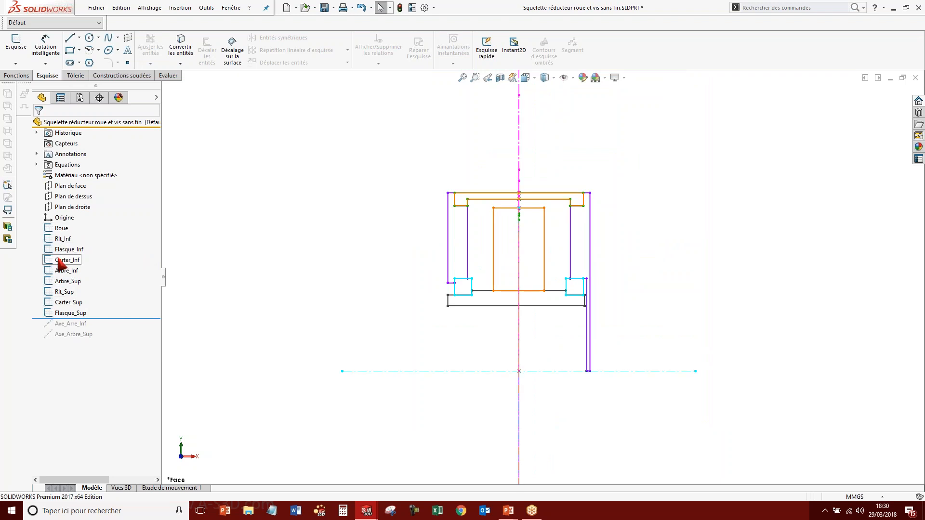
Start rewriting the equation of the Roue sketch's D1 dimension as "Dint_Rlt_Inf"/2+ using the Dint_Rlt_Inf global variable
click(62, 229)
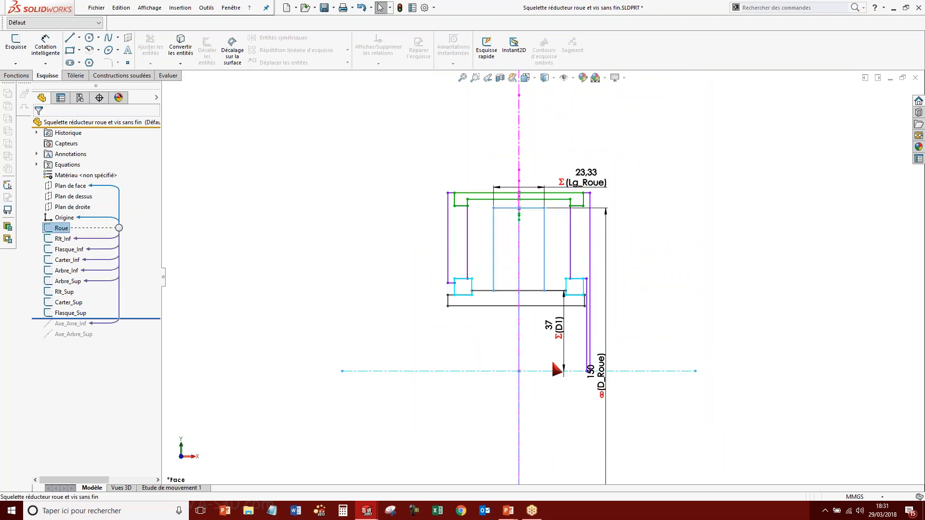
double_click(553, 326)
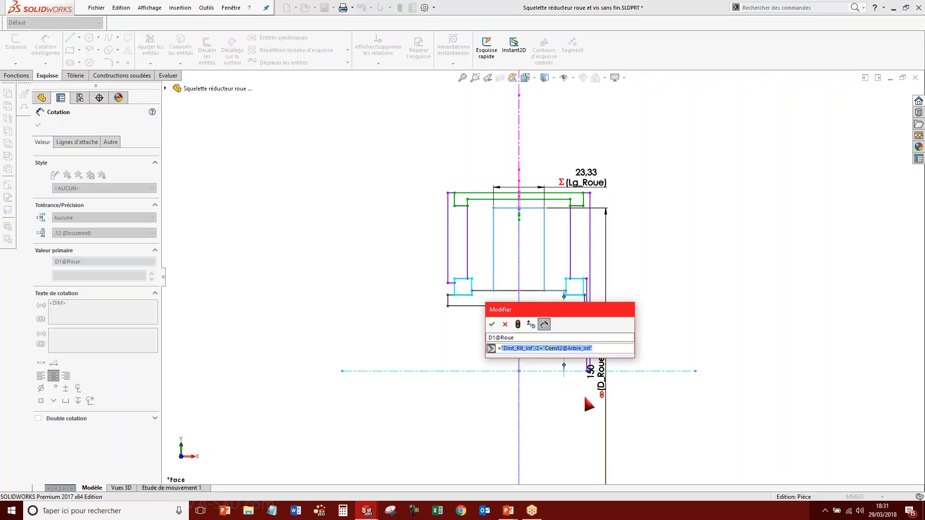
text(=)
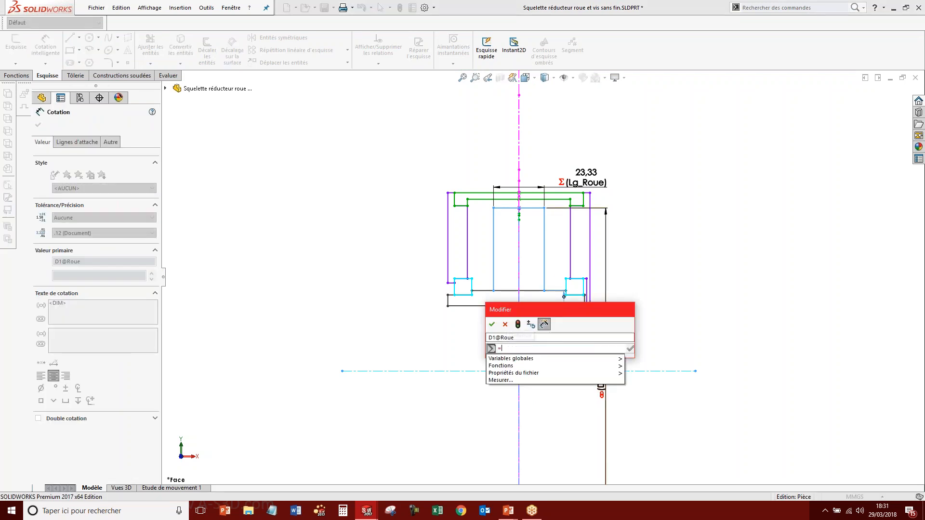
mouse_move(531, 361)
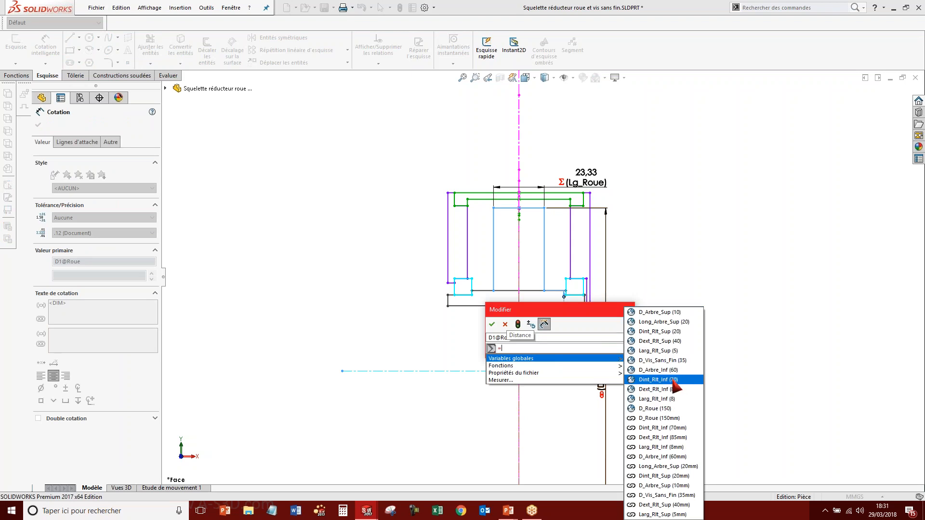
click(658, 380)
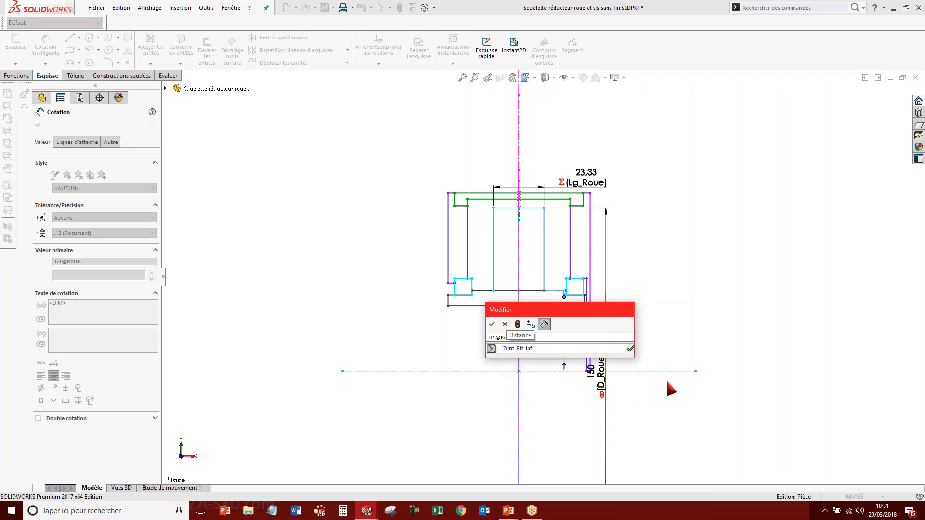
text(+)
key(BackSpace)
text(/2)
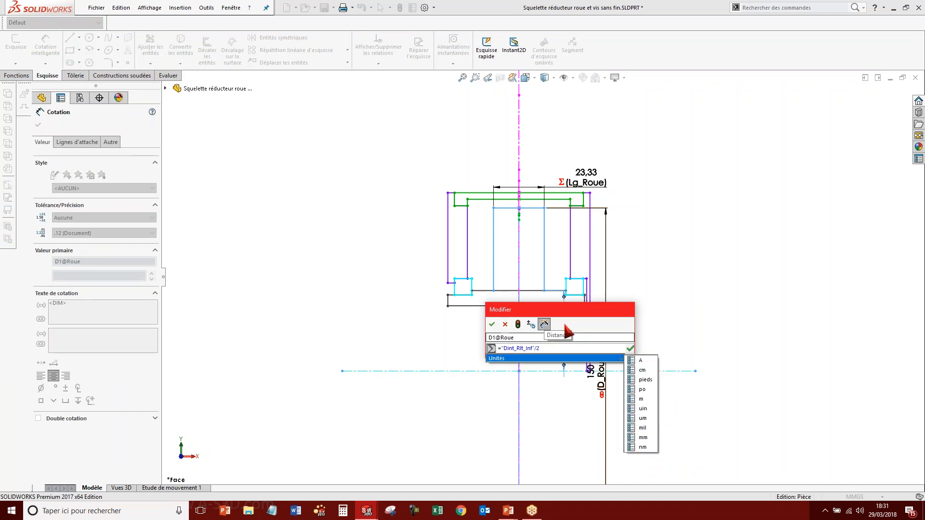
text(+)
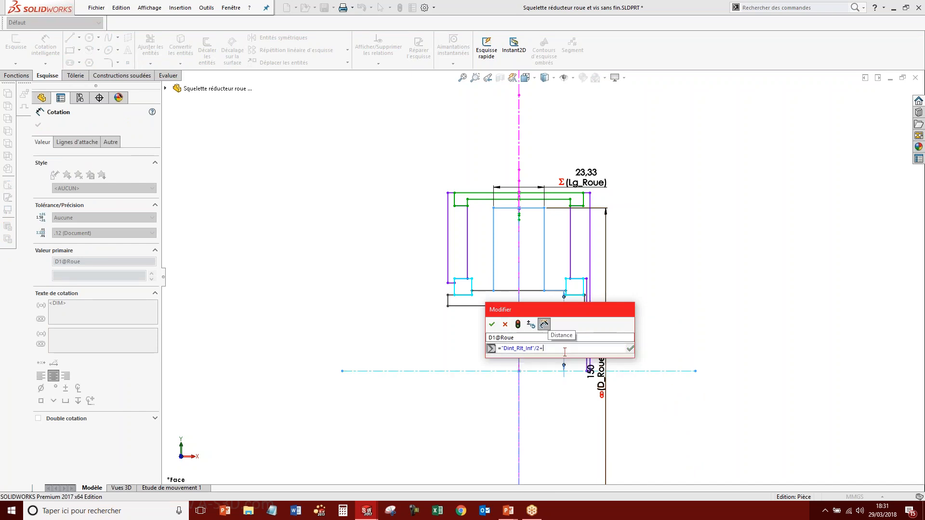
Complete the D1 equation by adding the Arbre_Inf sketch's Const2 dimension, and accept it
drag(531, 309, 762, 256)
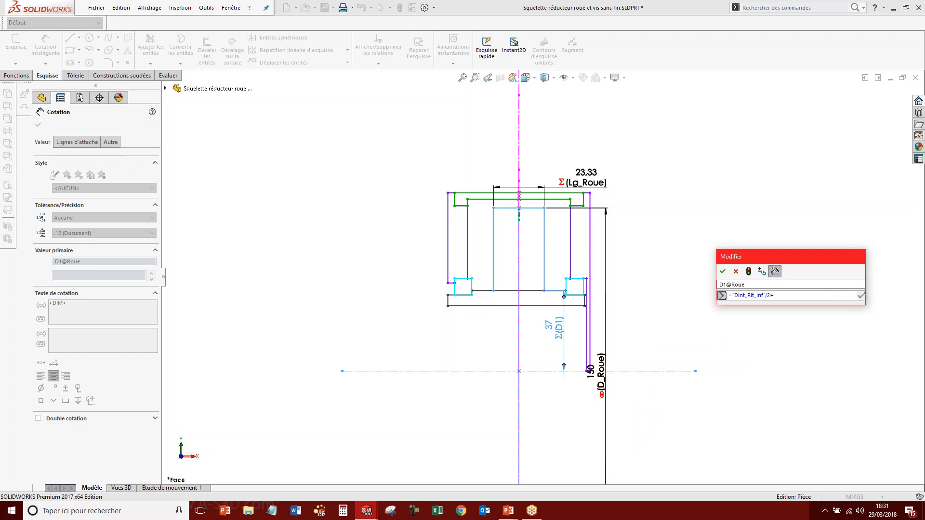
click(41, 97)
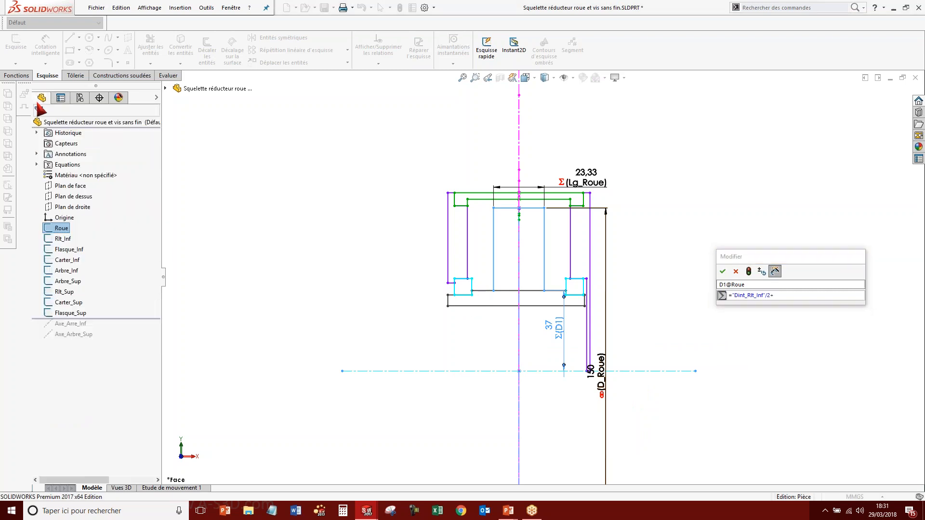
click(65, 270)
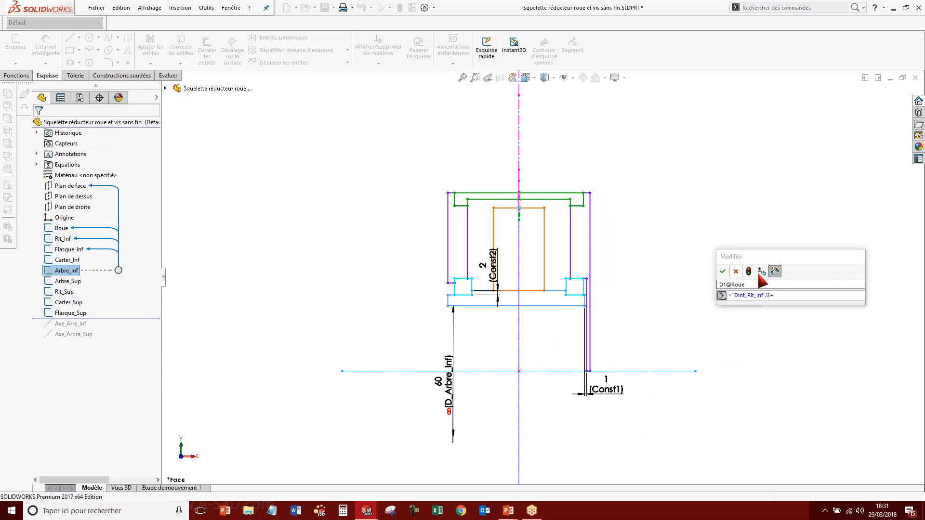
click(797, 297)
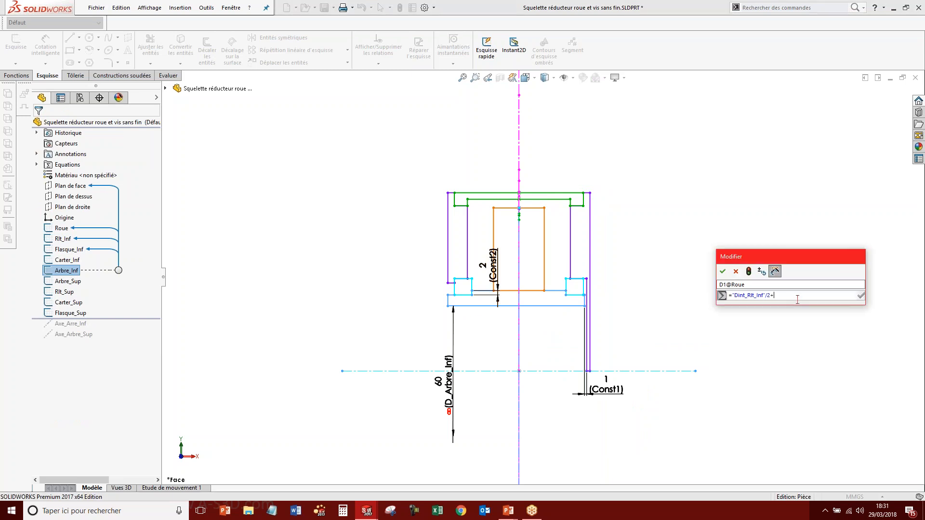
click(491, 265)
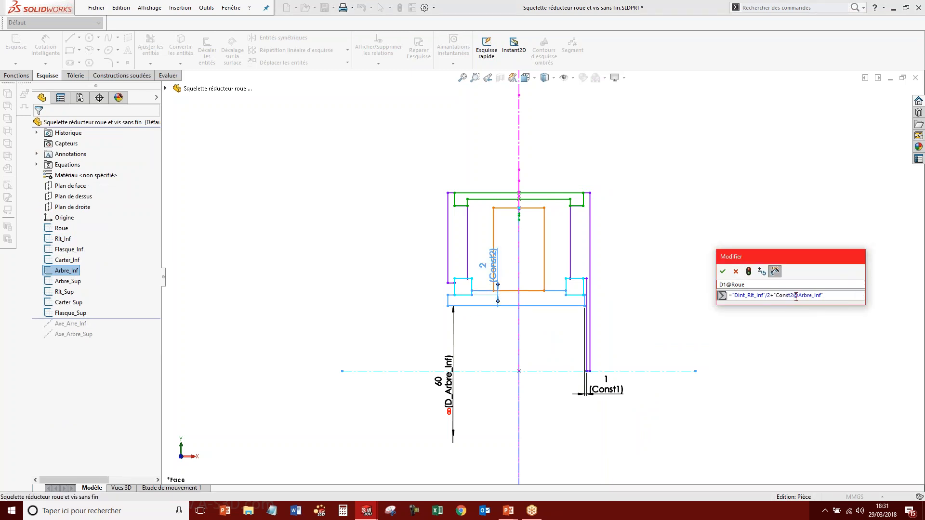
click(722, 271)
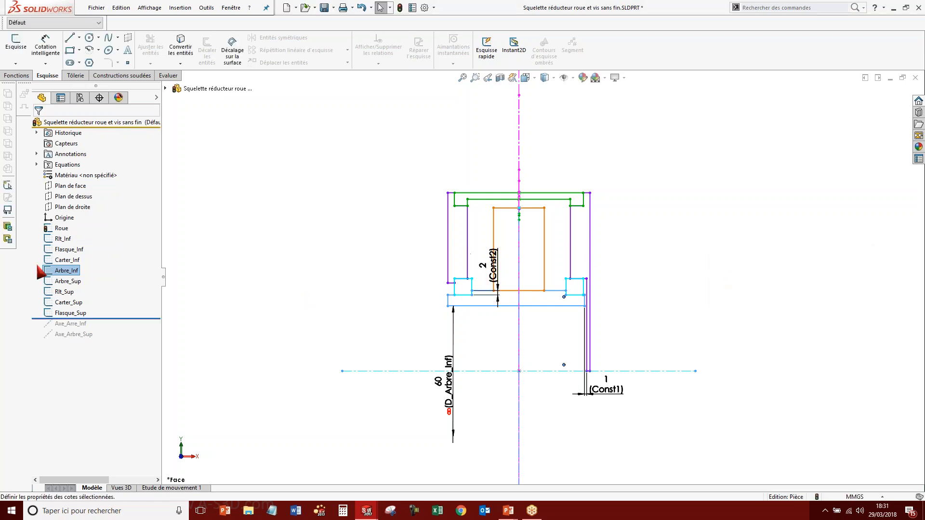
Open the Roue and Rlt_Inf sketches one after the other to examine their dimensions, closing each one
click(61, 228)
click(72, 202)
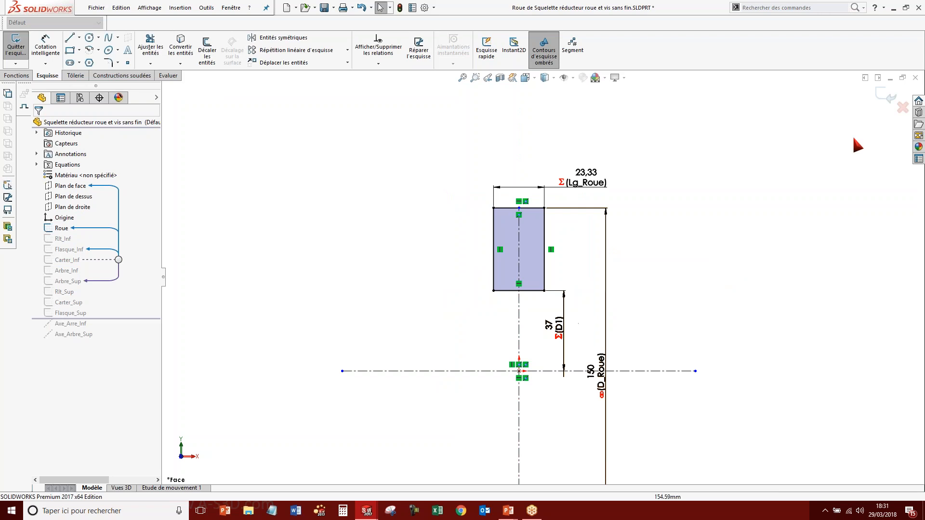
click(886, 96)
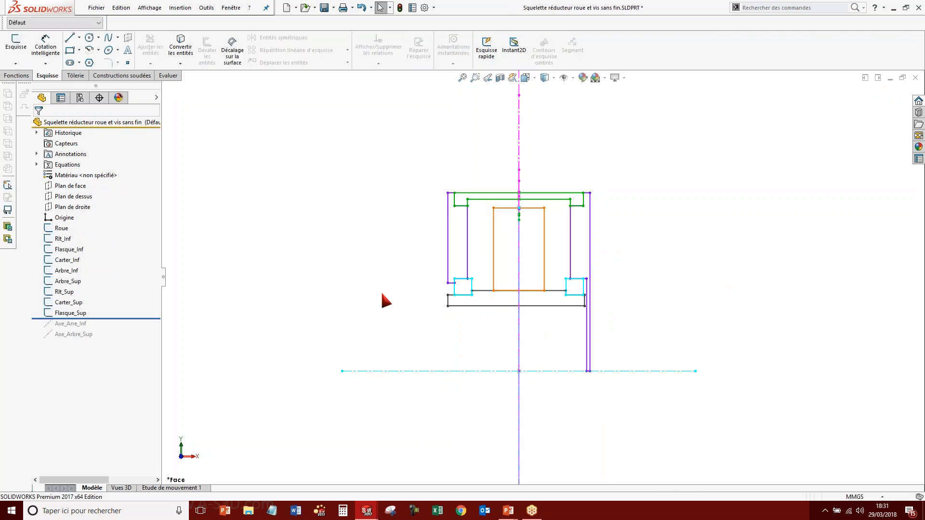
click(59, 239)
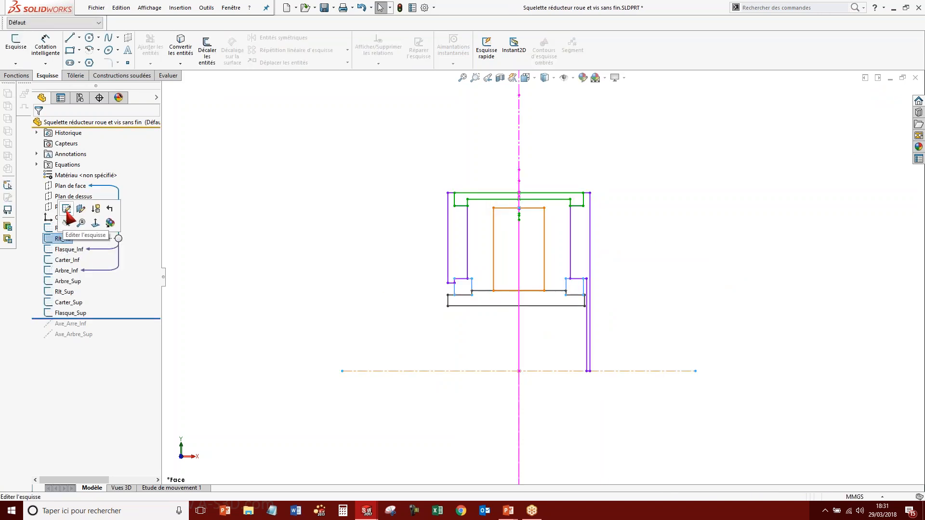
click(67, 213)
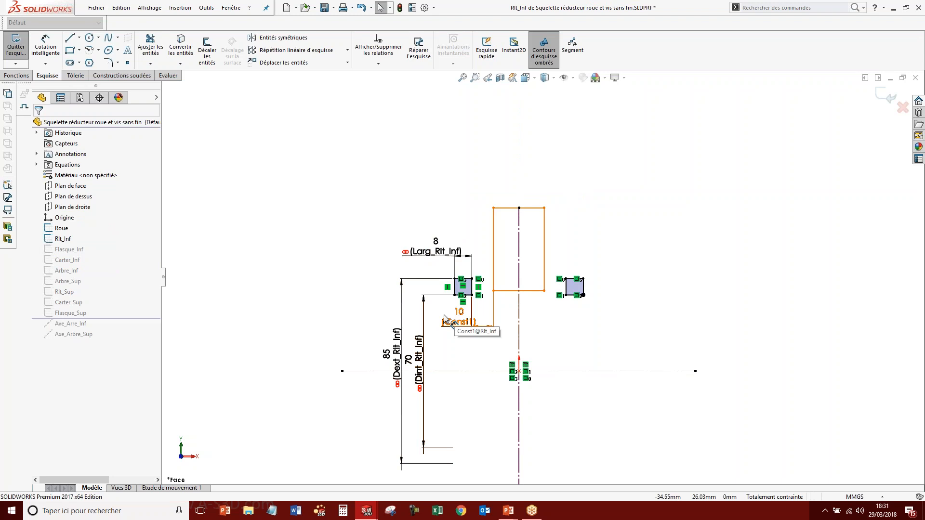
click(889, 103)
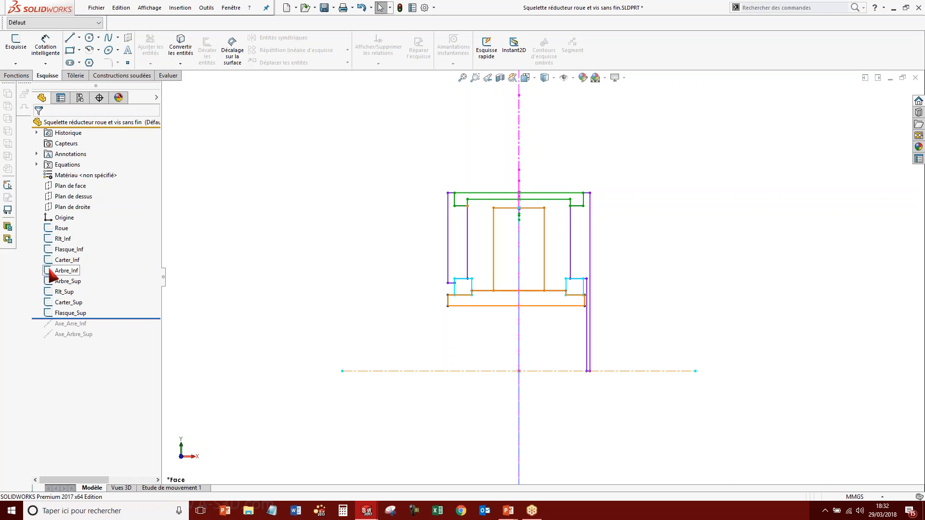
Examine the dimensions and relations of the Flasque_Inf and Carter_Inf sketches in turn, closing each sketch
click(60, 249)
click(72, 222)
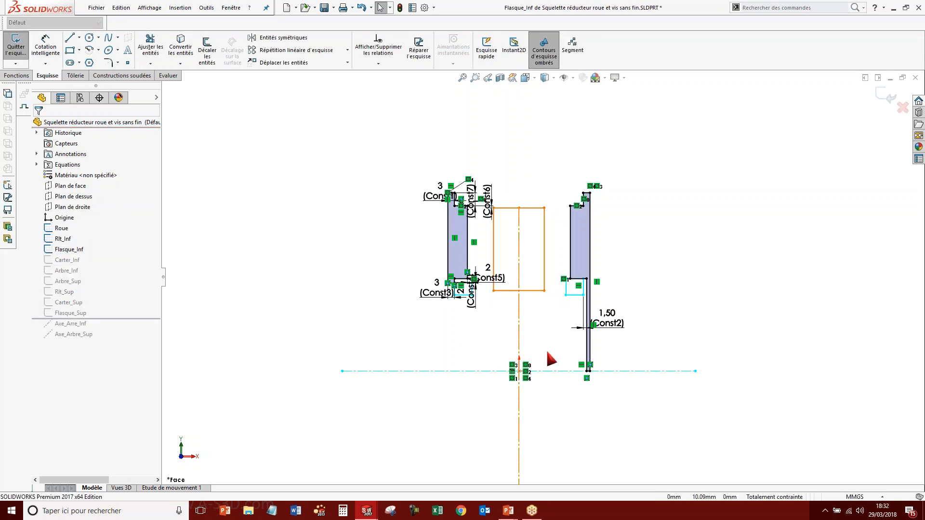
click(898, 110)
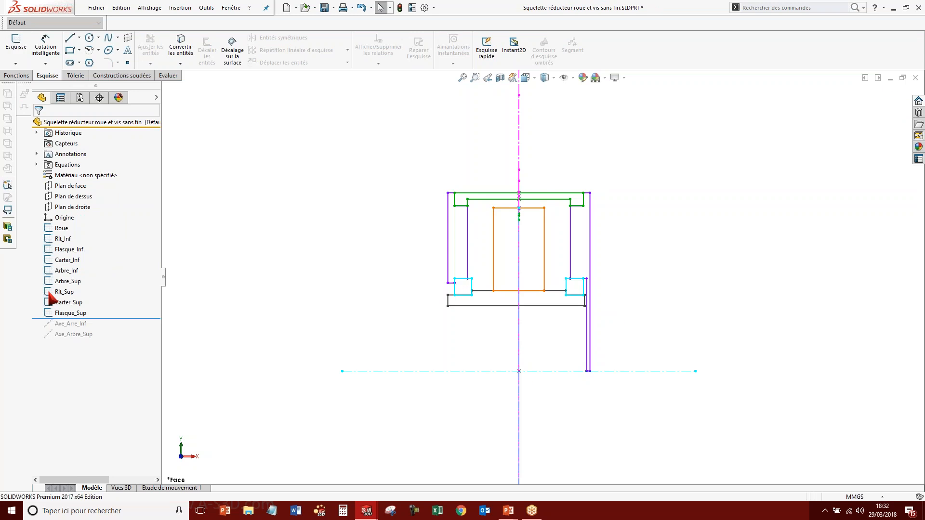
click(67, 260)
click(74, 235)
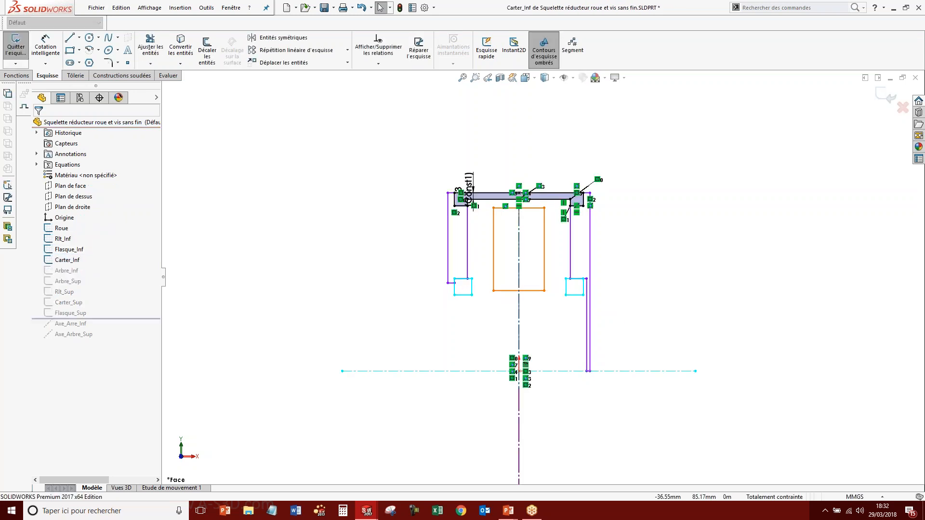
click(886, 96)
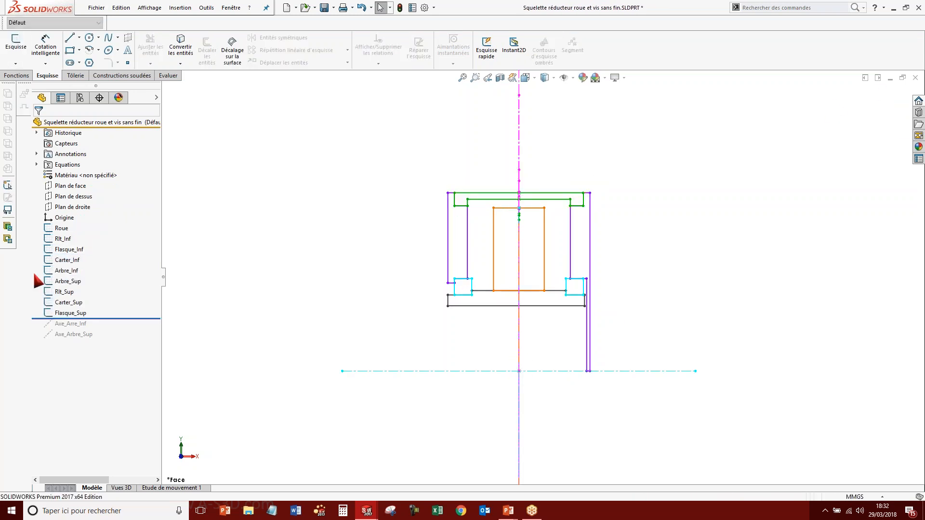
Open the Arbre_Inf sketch in a front-on view, examine the lower shaft profile's dimensions up close, and close the sketch
click(75, 272)
click(80, 245)
mouse_move(486, 331)
middle_down()
mouse_move(541, 331)
mouse_move(429, 330)
mouse_move(463, 331)
middle_up()
key(ctrl+8)
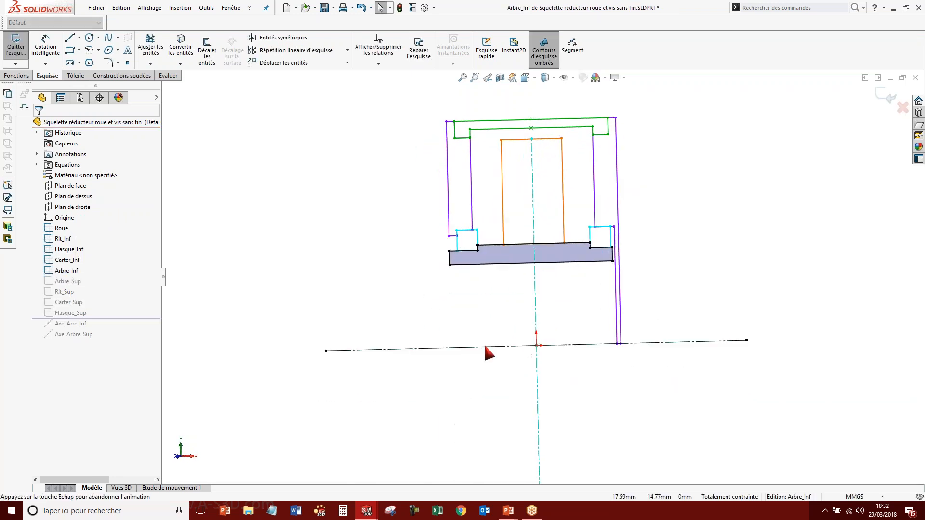
scroll(490, 253, down, 3)
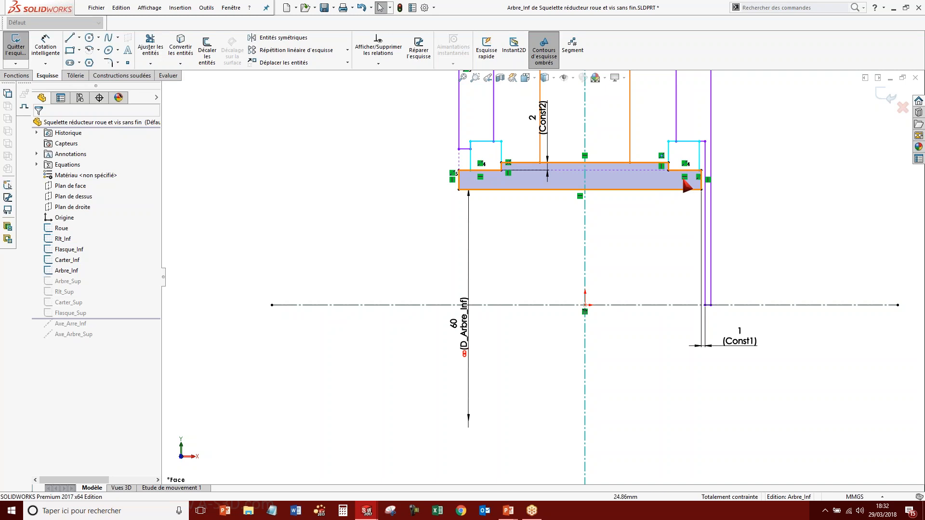
click(887, 96)
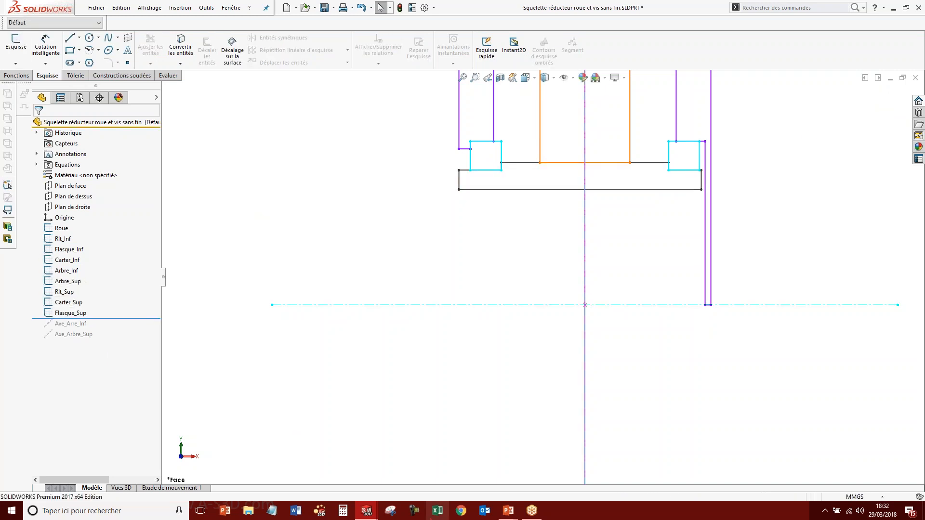
Switch to the running PowerPoint slideshow and reveal the D1@Roue equation on the variable-linking slide
mouse_move(509, 513)
click(558, 477)
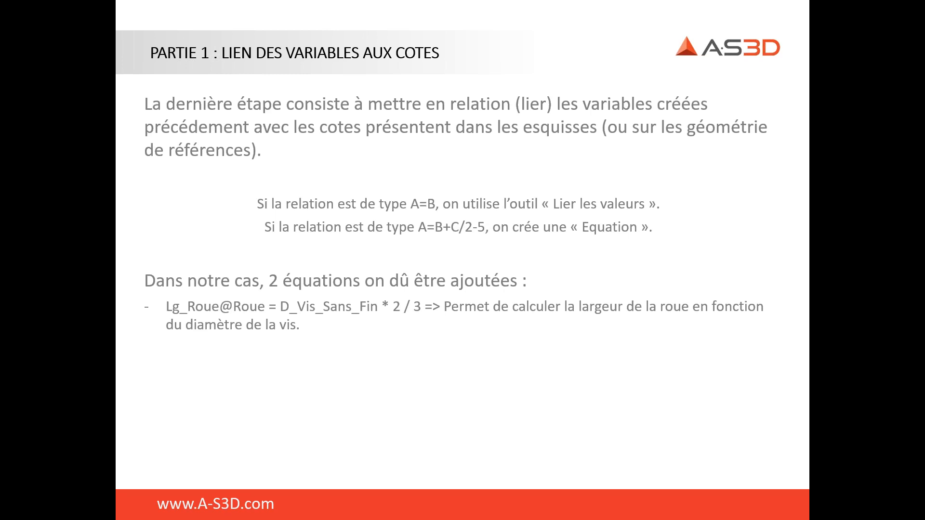
click(341, 324)
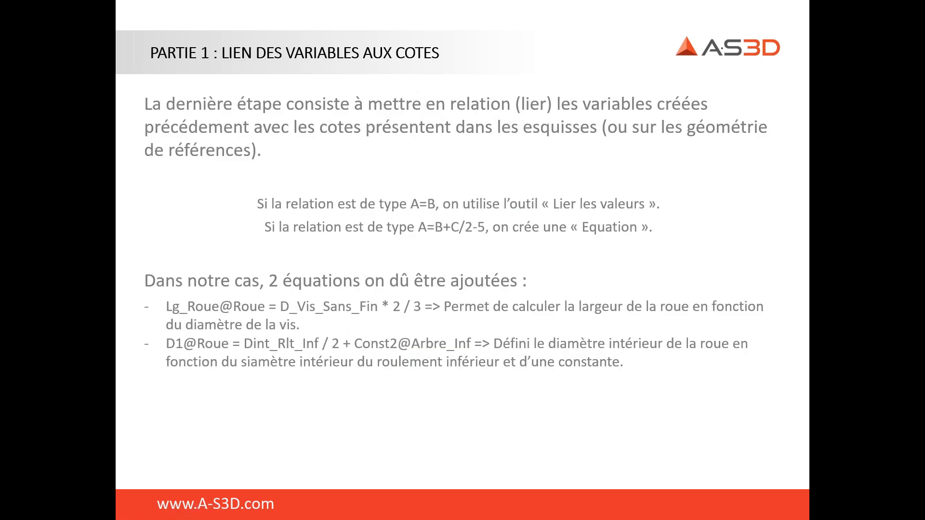
Return to the skeleton part in SOLIDWORKS and view all of its sketches together
key(super)
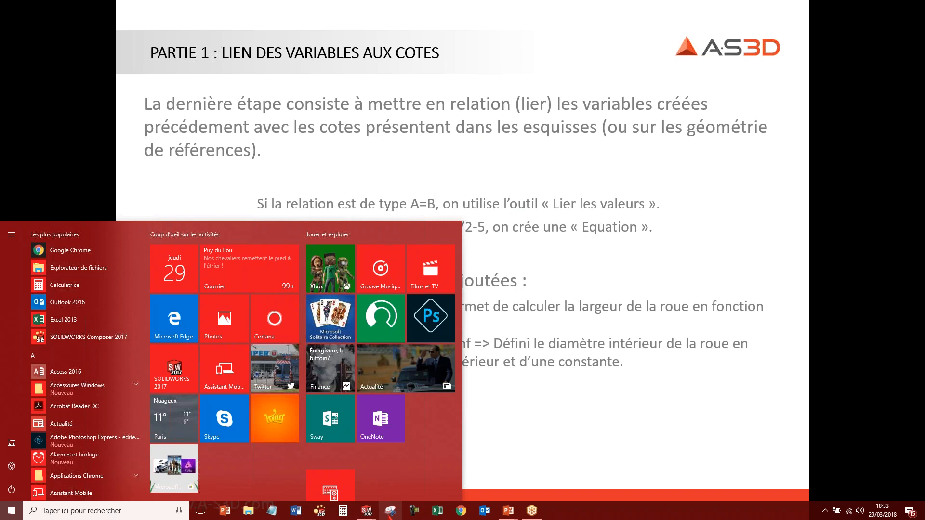
mouse_move(366, 511)
click(424, 477)
scroll(509, 320, up, 6)
scroll(665, 171, down, 2)
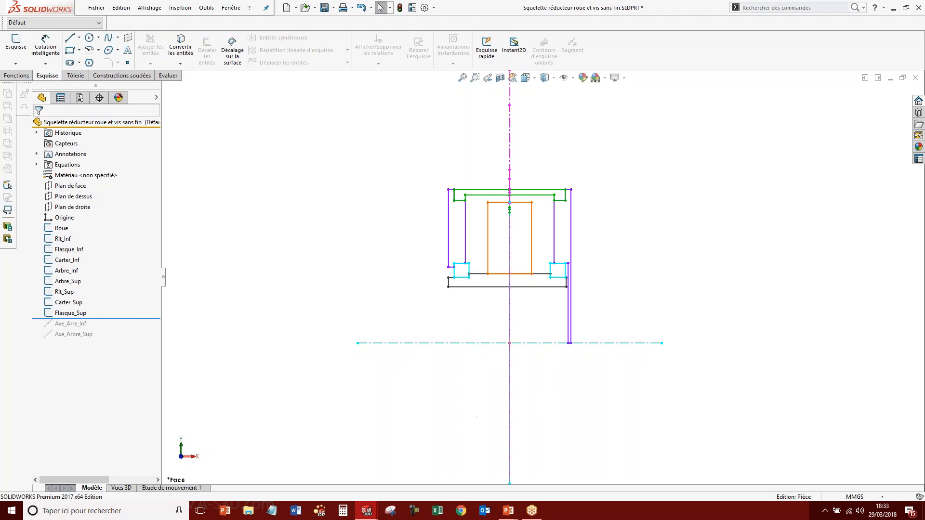
Switch back to the PowerPoint slideshow and advance to the closing Questions slide
mouse_move(508, 511)
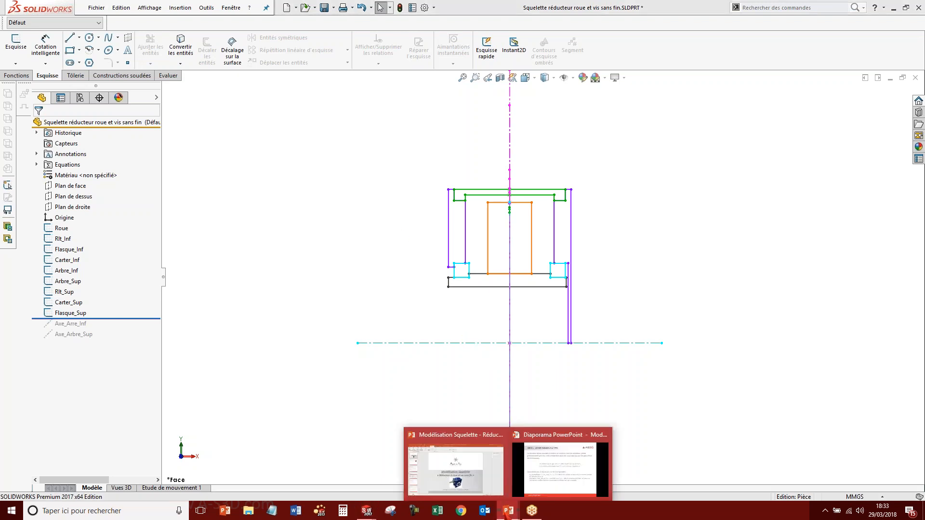
click(536, 473)
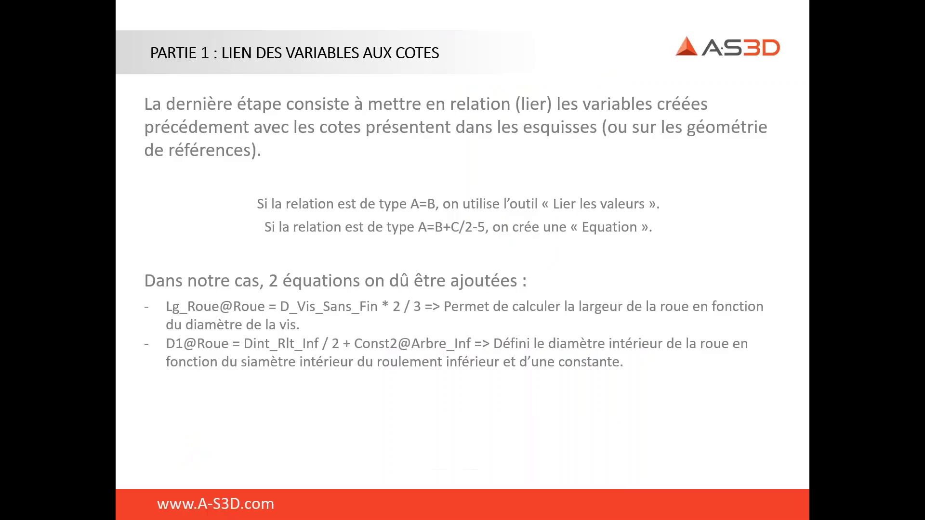
click(383, 278)
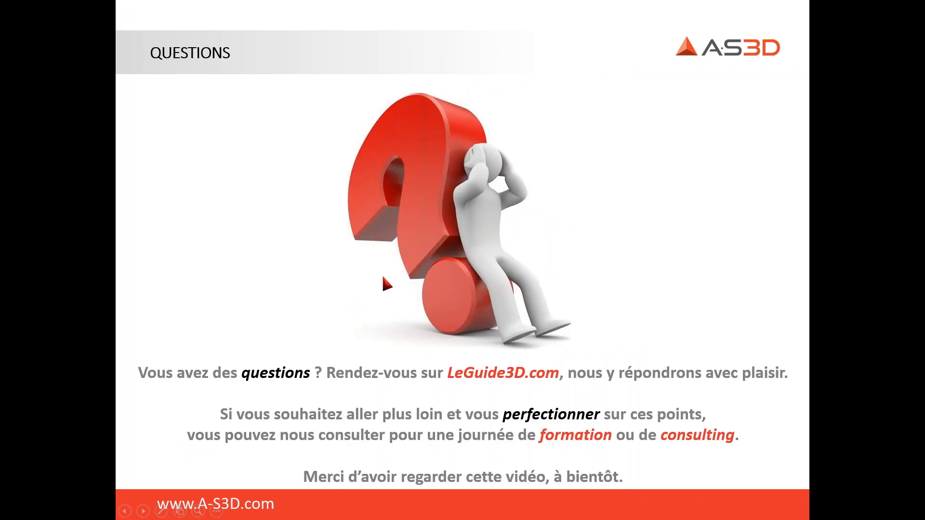